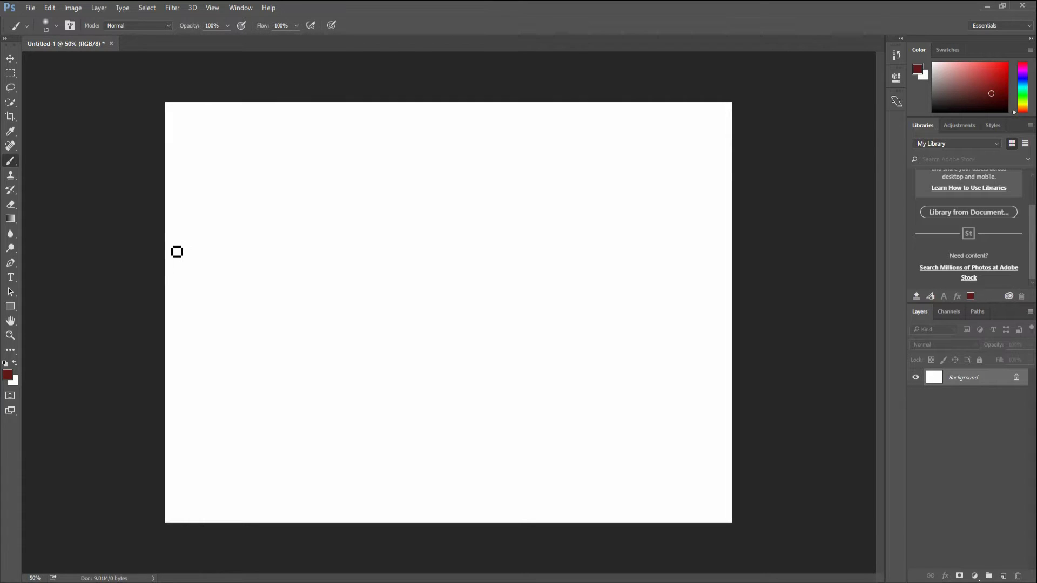
# Step: Fill the white Background layer with the dark red foreground color #631717 using the Paint Bucket
pyautogui.click(9, 219)
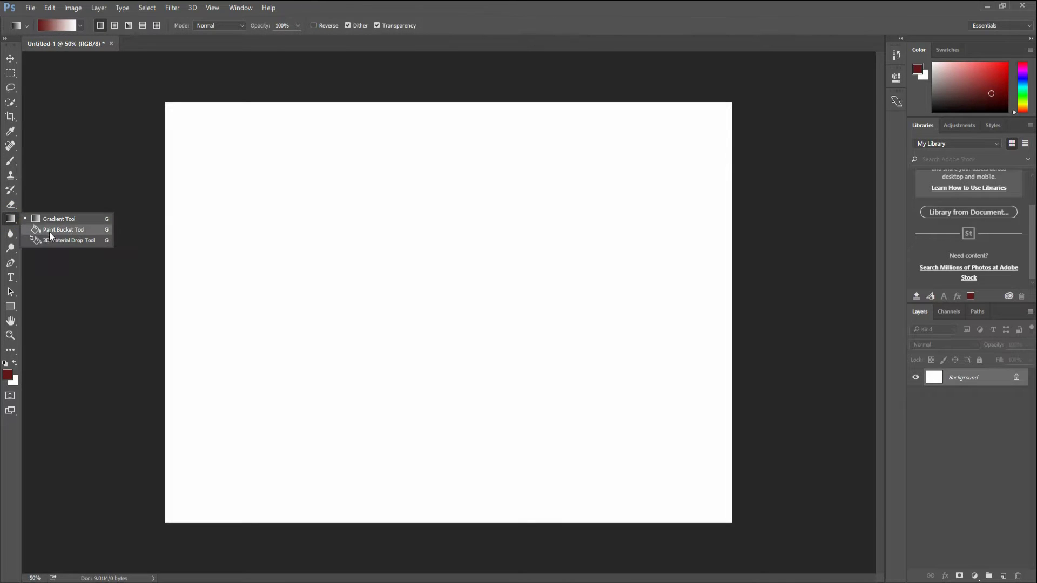
pyautogui.click(50, 232)
pyautogui.click(204, 227)
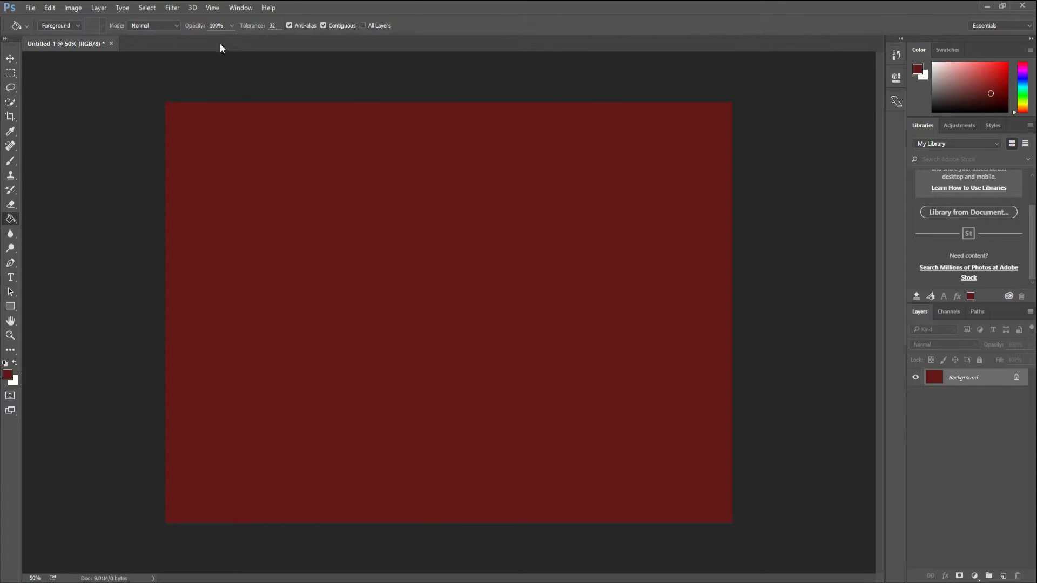
pyautogui.click(277, 25)
pyautogui.rightClick(12, 219)
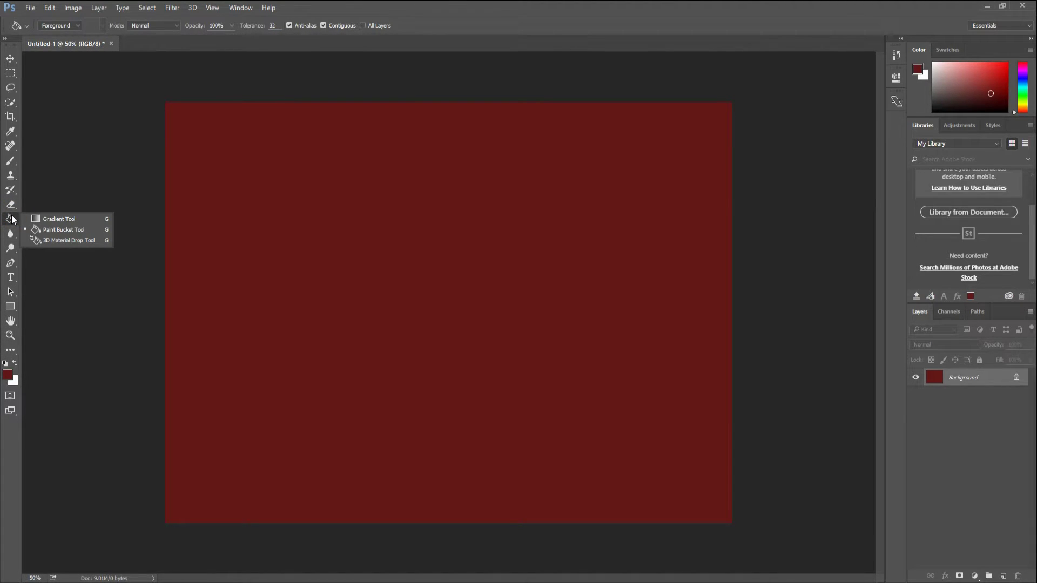
# Step: Choose the soft round brush with 0% hardness and set its size to 275 px
pyautogui.click(9, 162)
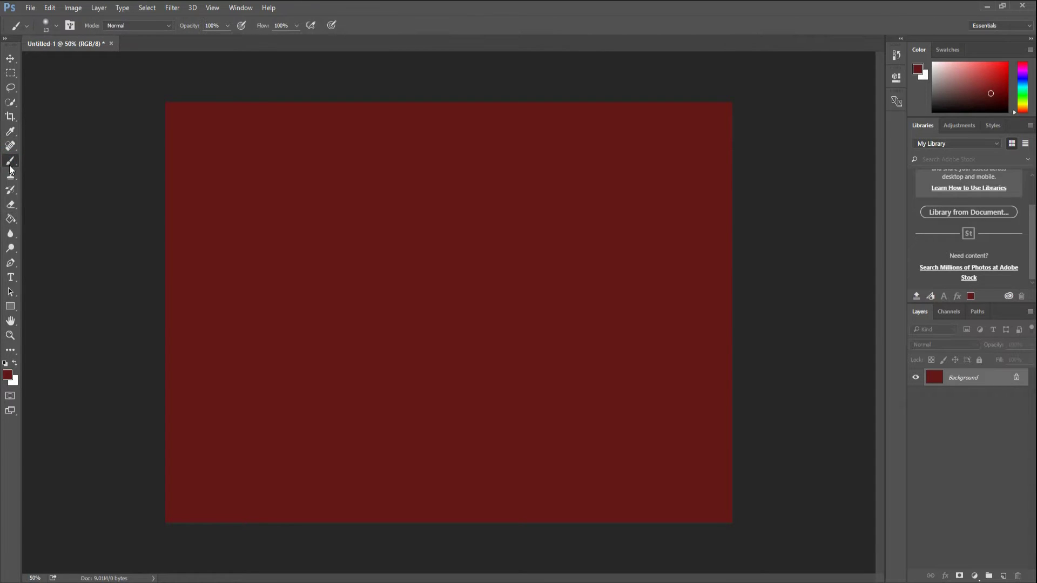
pyautogui.click(57, 25)
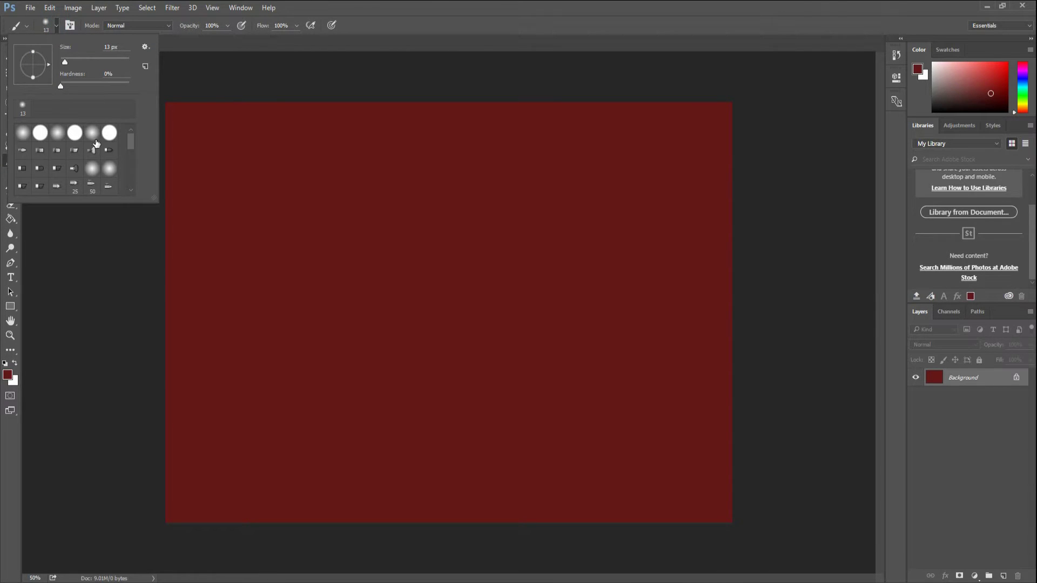
pyautogui.moveTo(132, 140)
pyautogui.mouseDown()
pyautogui.moveTo(127, 186)
pyautogui.moveTo(126, 135)
pyautogui.mouseUp()
pyautogui.click(201, 85)
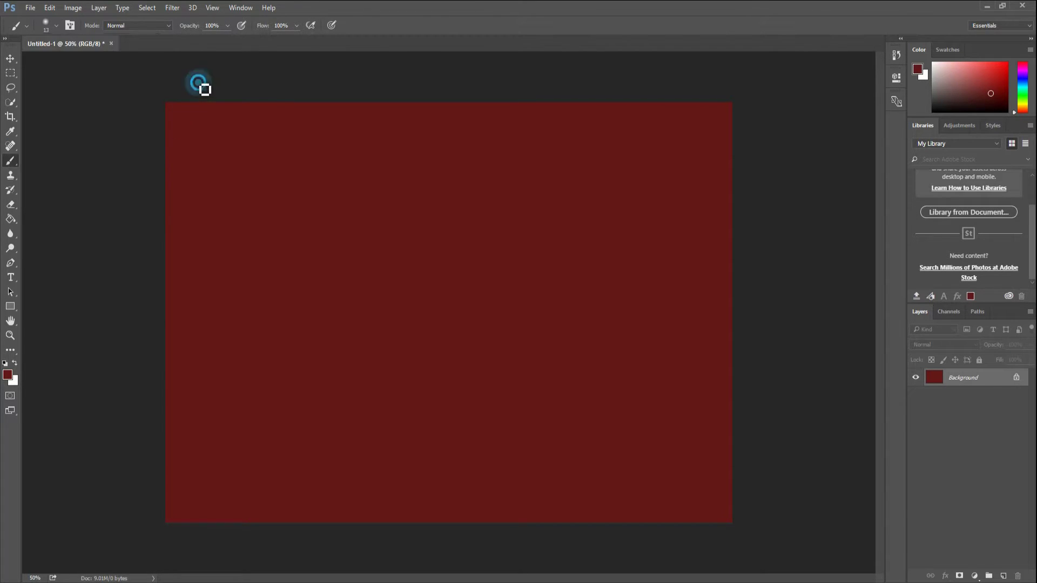
pyautogui.click(57, 26)
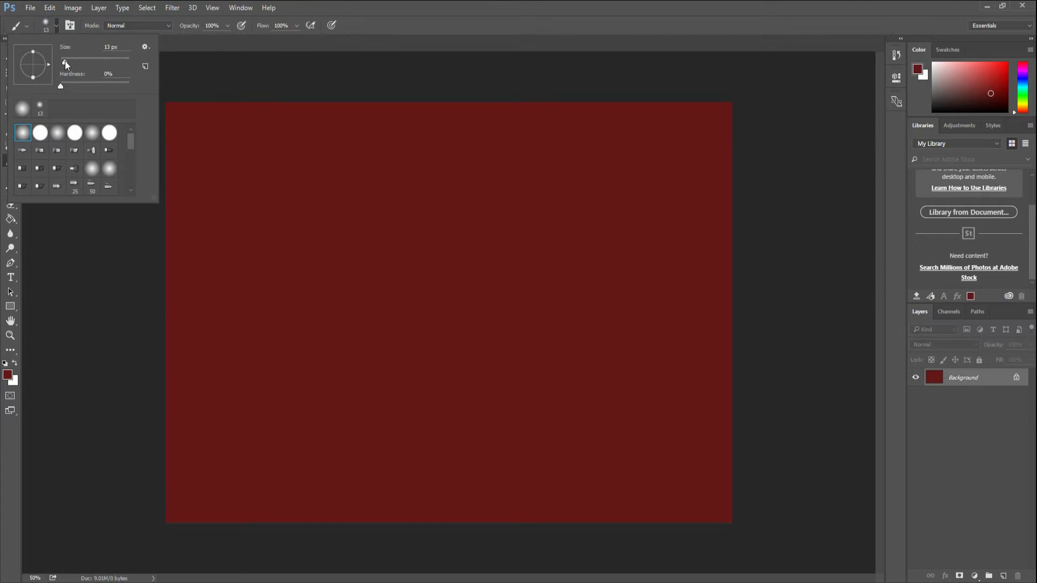
pyautogui.moveTo(65, 61); pyautogui.dragTo(92, 62)
pyautogui.click(177, 42)
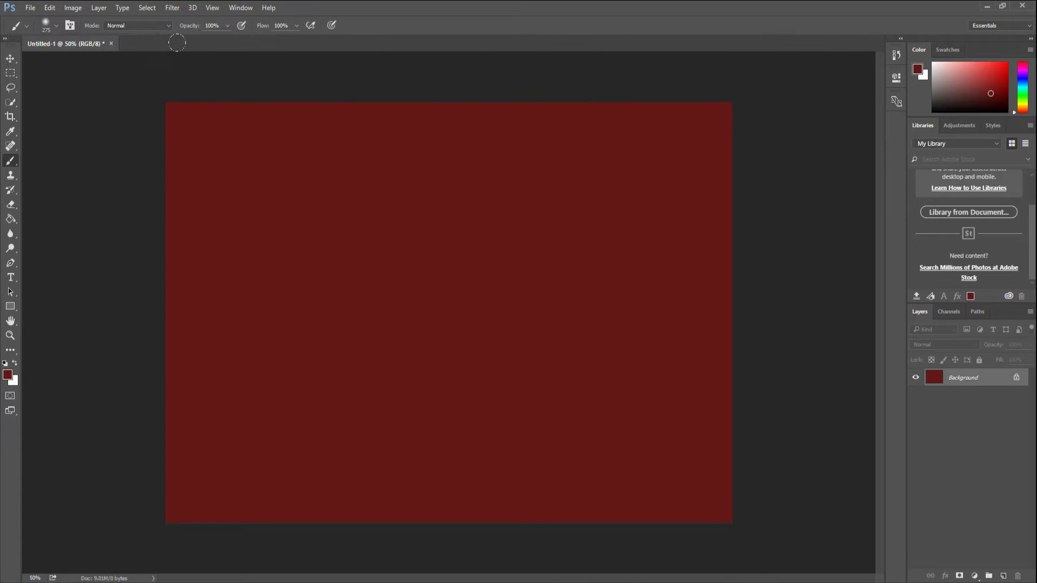
# Step: Choose a slightly lighter red as the foreground color and paint seven evenly spaced vertical bands across the full canvas height
pyautogui.click(8, 377)
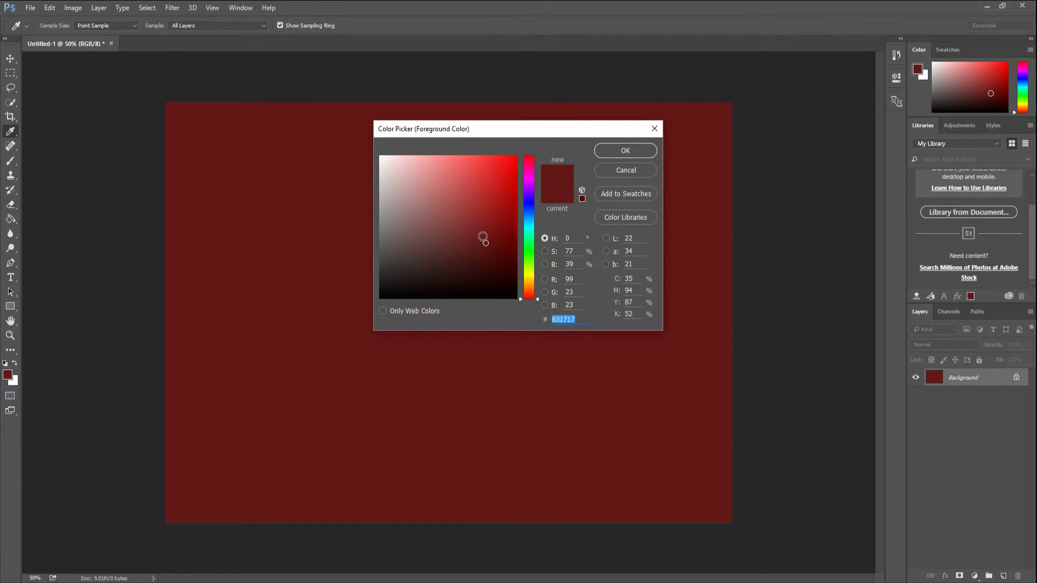
pyautogui.click(625, 152)
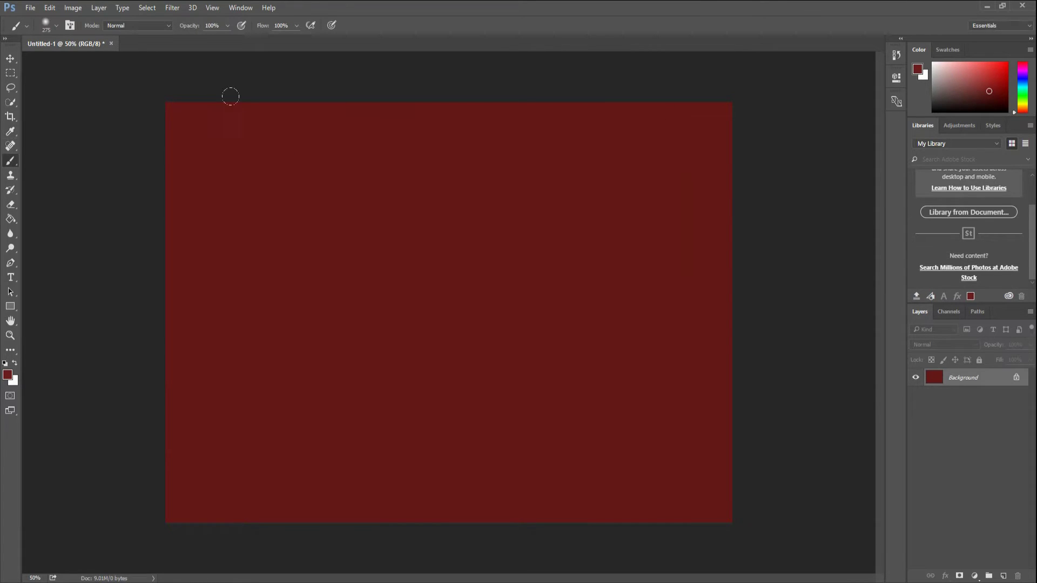
pyautogui.moveTo(200, 110)
pyautogui.mouseDown()
pyautogui.moveTo(180, 213)
pyautogui.moveTo(182, 520)
pyautogui.mouseUp()
pyautogui.moveTo(284, 525); pyautogui.dragTo(288, 42)
pyautogui.moveTo(353, 74); pyautogui.dragTo(361, 505)
pyautogui.moveTo(452, 549); pyautogui.dragTo(416, 65)
pyautogui.moveTo(534, 79); pyautogui.dragTo(524, 580)
pyautogui.moveTo(604, 535)
pyautogui.mouseDown()
pyautogui.moveTo(573, 103)
pyautogui.moveTo(558, 33)
pyautogui.mouseUp()
pyautogui.moveTo(663, 41); pyautogui.dragTo(677, 579)
# Step: Set the foreground color to #782222 and reduce the brush size to 171 px
pyautogui.click(11, 378)
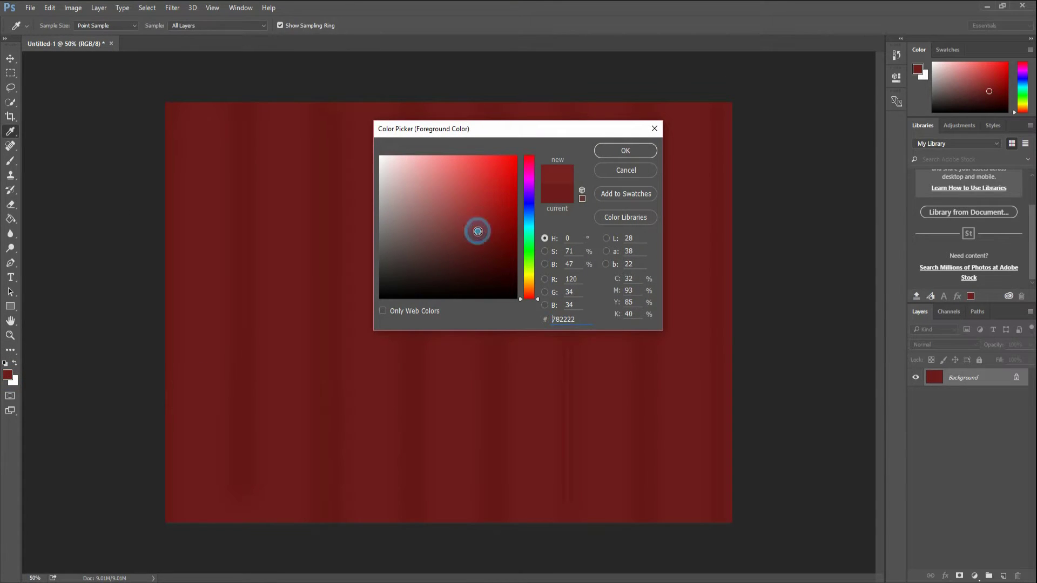
pyautogui.click(626, 151)
pyautogui.press('b')
pyautogui.click(52, 23)
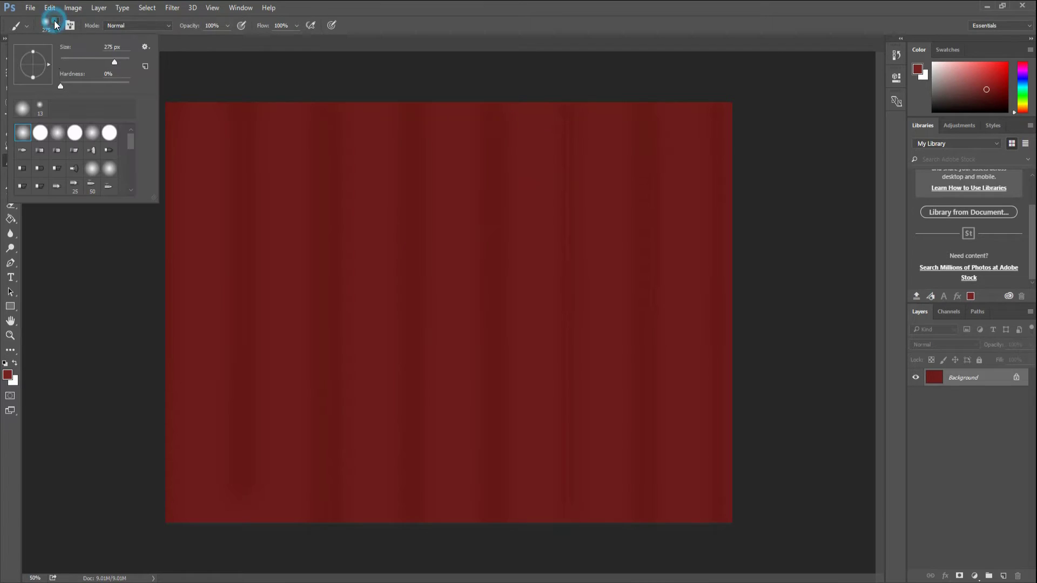
pyautogui.moveTo(110, 64); pyautogui.dragTo(107, 62)
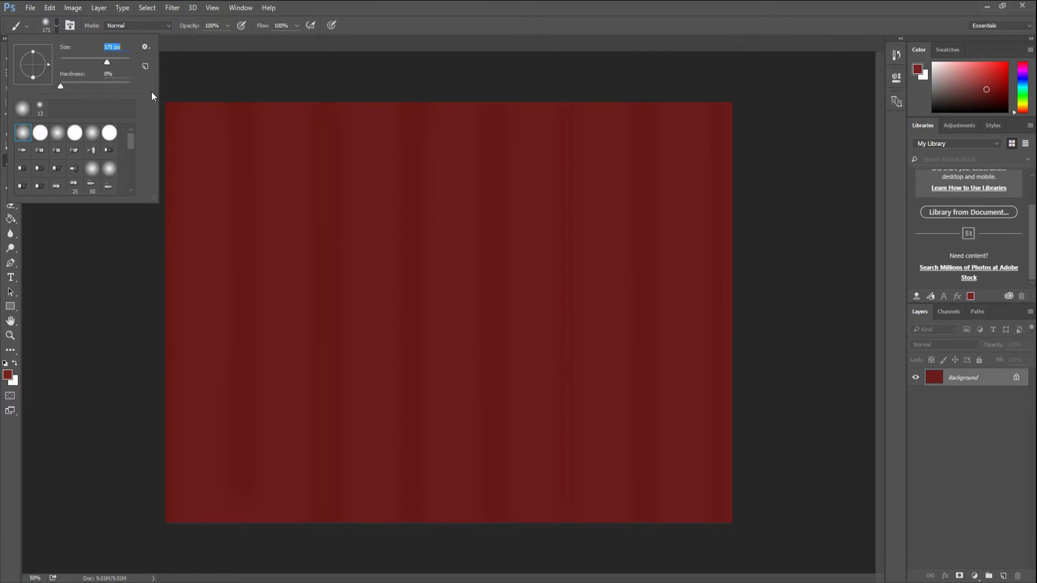
# Step: Paint narrower #782222 vertical highlights down the middle of each lighter curtain fold
pyautogui.click(189, 99)
pyautogui.moveTo(281, 513)
pyautogui.mouseDown()
pyautogui.moveTo(276, 423)
pyautogui.moveTo(303, 83)
pyautogui.mouseUp()
pyautogui.moveTo(375, 81)
pyautogui.mouseDown()
pyautogui.moveTo(364, 382)
pyautogui.moveTo(372, 540)
pyautogui.mouseUp()
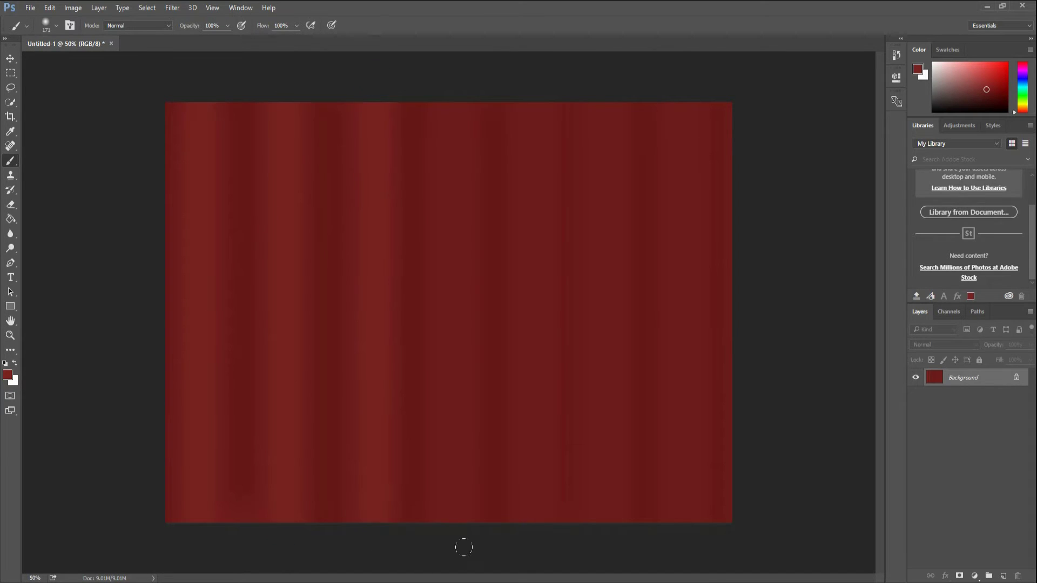
pyautogui.moveTo(460, 535)
pyautogui.mouseDown()
pyautogui.moveTo(468, 501)
pyautogui.moveTo(439, 79)
pyautogui.mouseUp()
pyautogui.moveTo(527, 77); pyautogui.dragTo(533, 560)
pyautogui.moveTo(603, 533)
pyautogui.mouseDown()
pyautogui.moveTo(614, 542)
pyautogui.moveTo(621, 97)
pyautogui.mouseUp()
# Step: Set the foreground color to #812828 and the brush size to 139 px
pyautogui.click(8, 375)
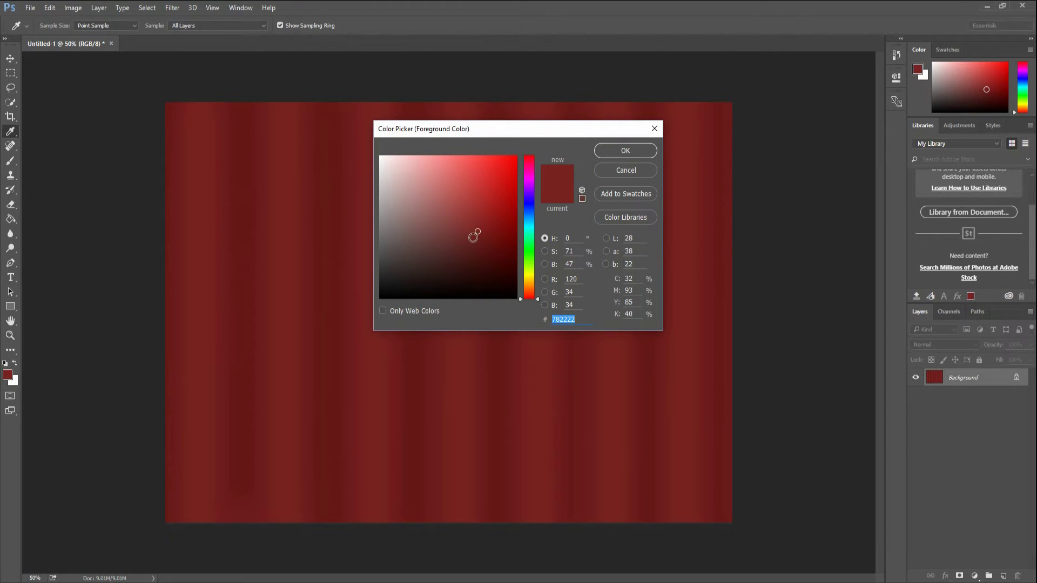
pyautogui.click(474, 226)
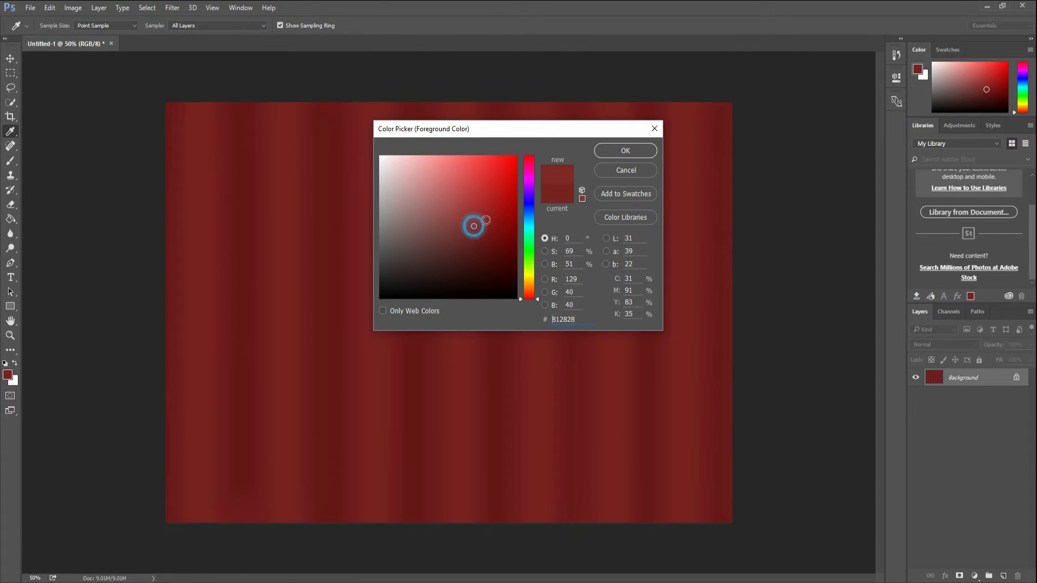
pyautogui.click(608, 151)
pyautogui.click(56, 26)
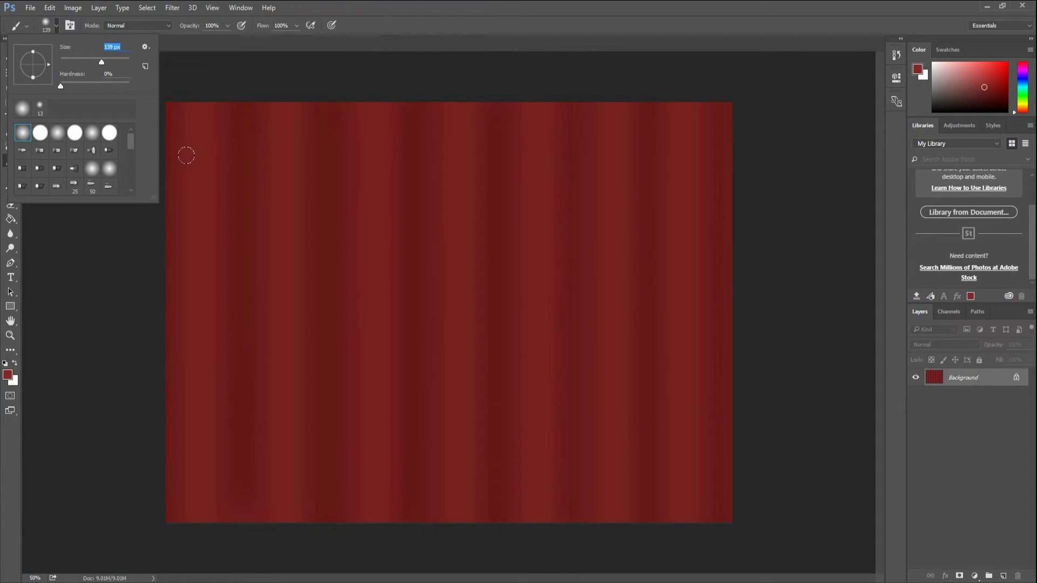
# Step: Paint #812828 vertical highlights along the center of every fold, undoing and repainting the misplaced stroke on the fourth fold
pyautogui.moveTo(195, 90); pyautogui.dragTo(187, 528)
pyautogui.moveTo(285, 530); pyautogui.dragTo(284, 51)
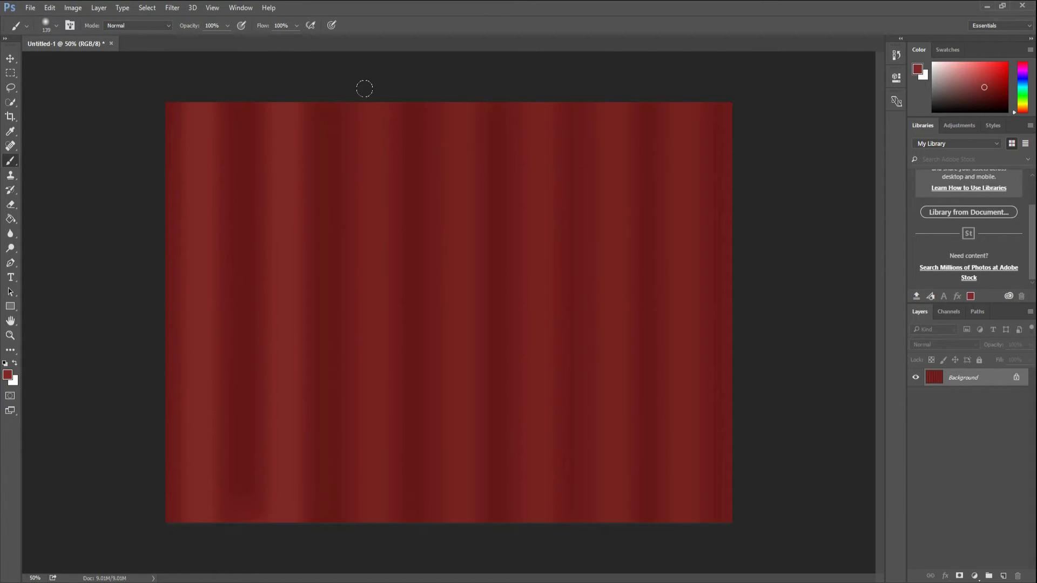
pyautogui.click(462, 526)
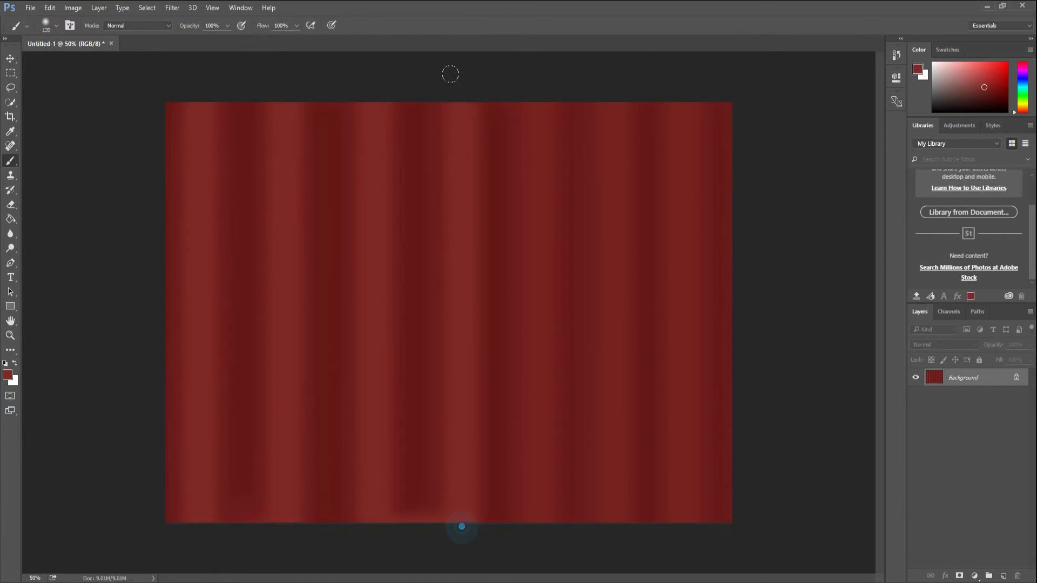
pyautogui.hotkey('ctrl', 'z')
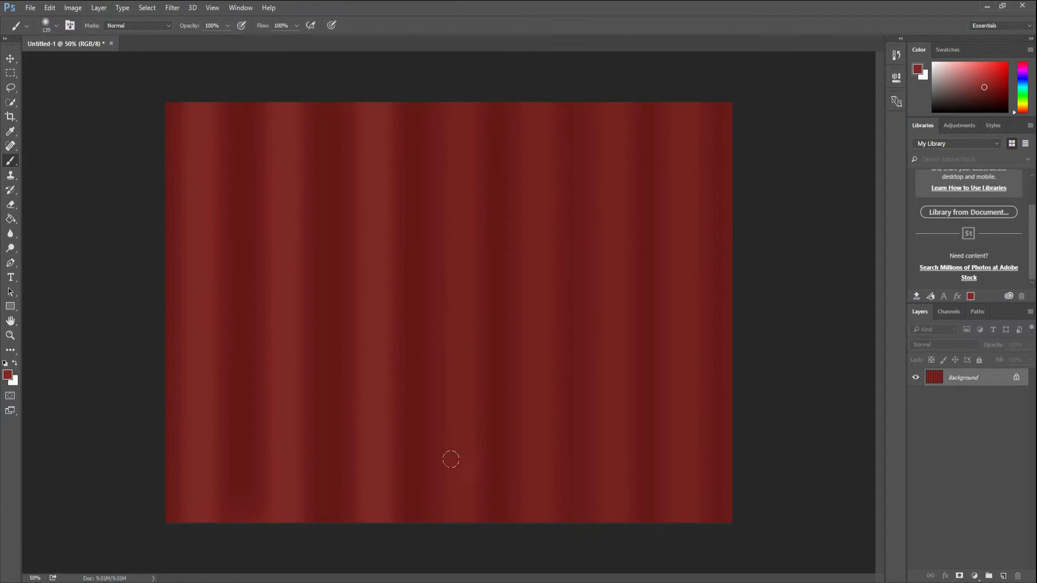
pyautogui.click(457, 533)
pyautogui.click(533, 63)
pyautogui.click(614, 535)
pyautogui.click(678, 111)
# Step: Set the brush size to 130 px and choose a background color slightly lighter than the red sampled from the second fold
pyautogui.click(48, 24)
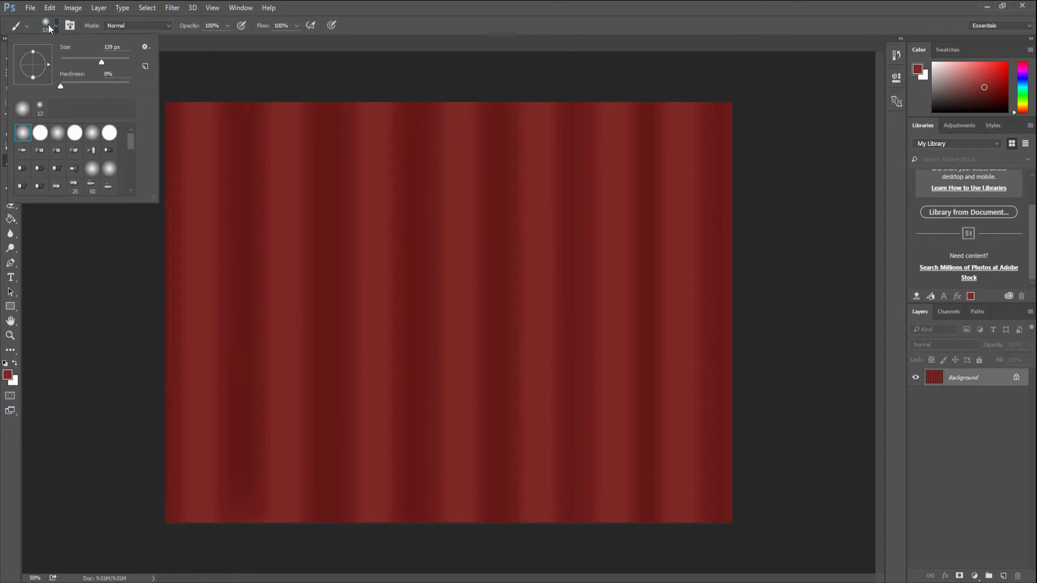
pyautogui.click(103, 65)
pyautogui.click(12, 380)
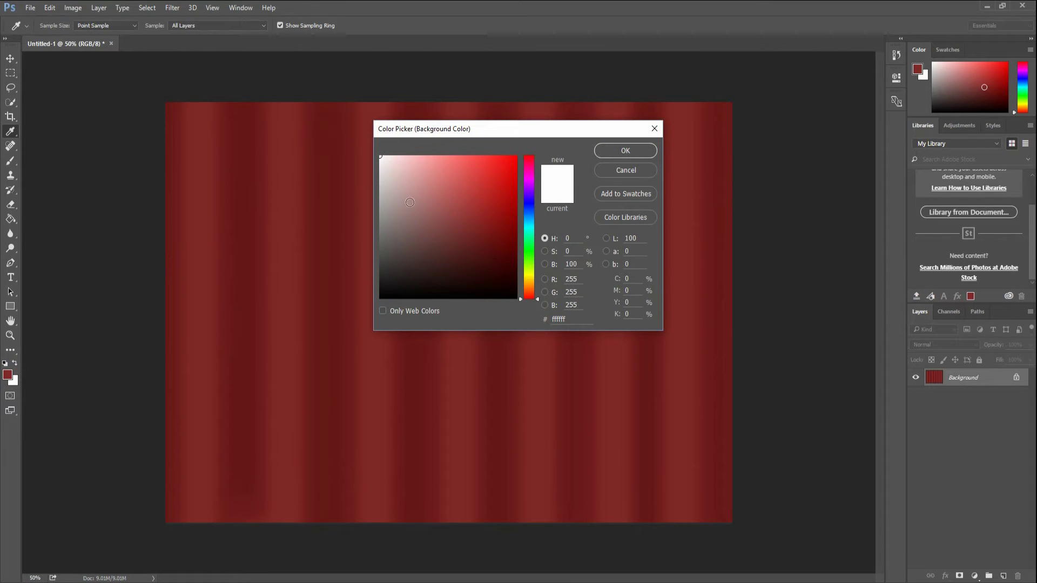
pyautogui.click(285, 242)
pyautogui.moveTo(474, 226); pyautogui.dragTo(469, 222)
pyautogui.click(629, 153)
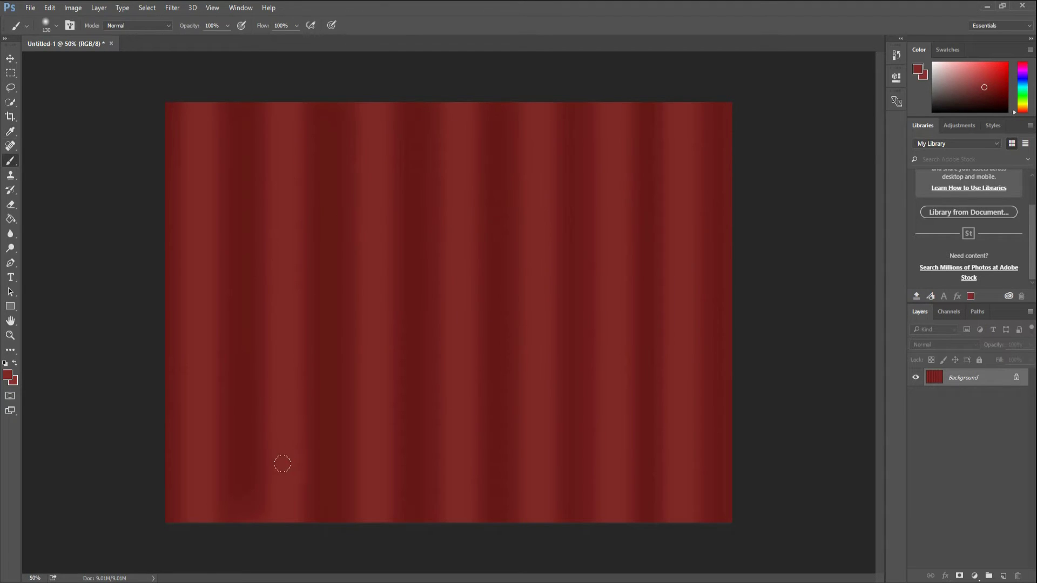
# Step: Retrace the vertical highlights on the curtain folds with the 130 px brush
pyautogui.click(279, 503)
pyautogui.moveTo(378, 114); pyautogui.dragTo(368, 535)
pyautogui.moveTo(451, 533); pyautogui.dragTo(451, 103)
pyautogui.click(537, 524)
pyautogui.click(678, 78)
pyautogui.click(10, 253)
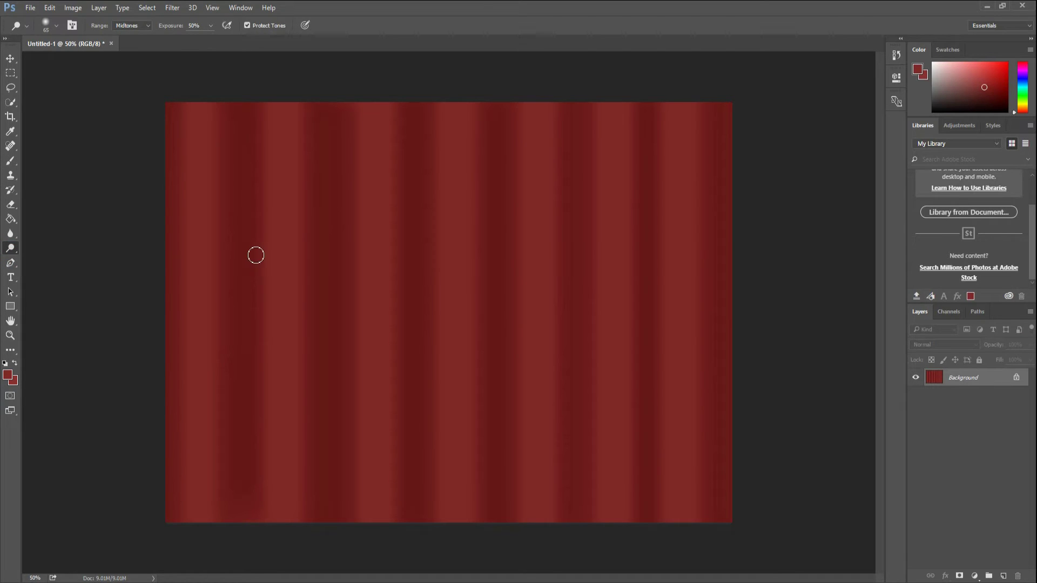
pyautogui.click(8, 263)
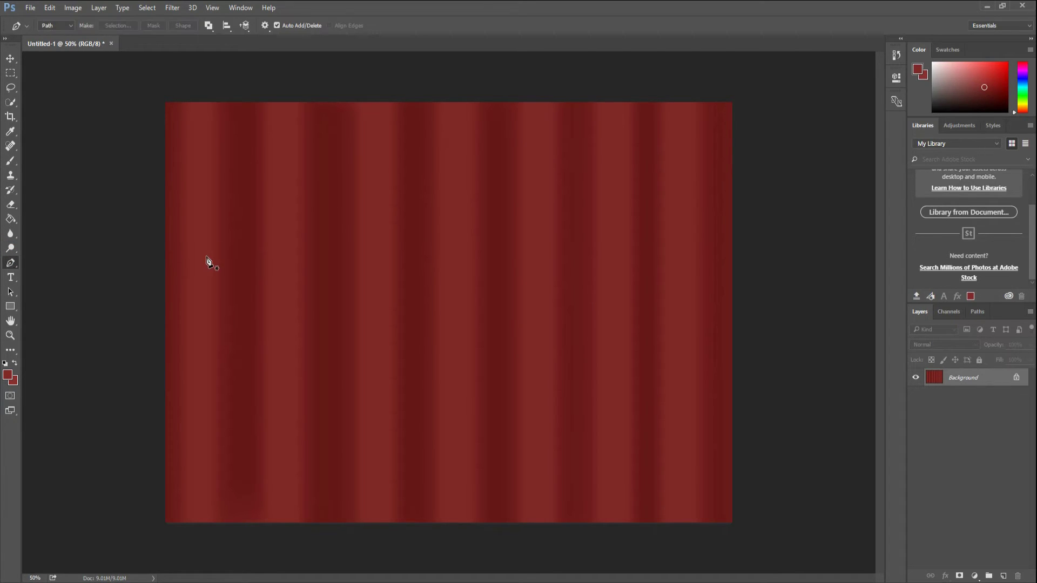
pyautogui.click(10, 277)
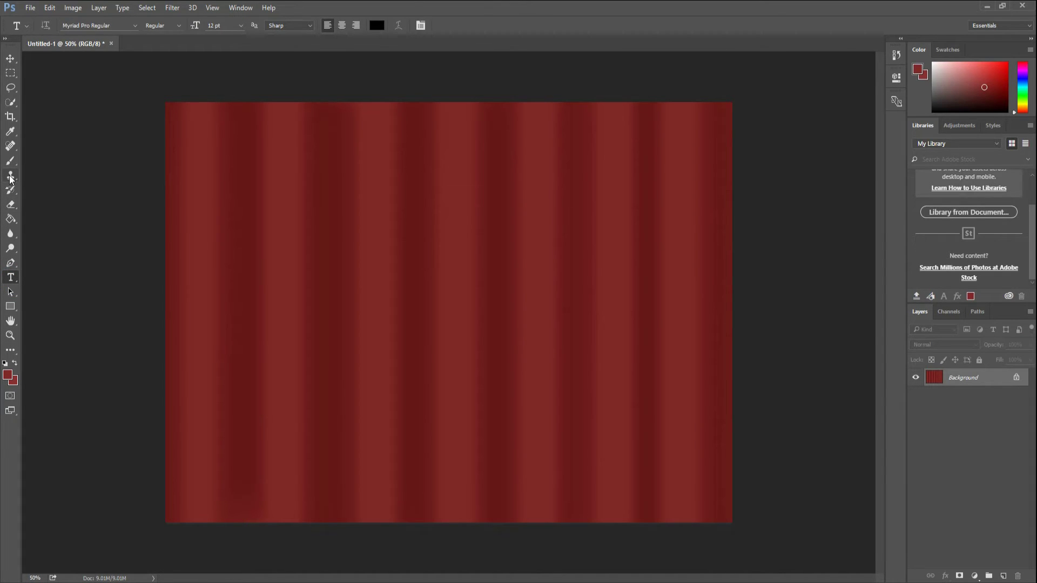
pyautogui.click(10, 219)
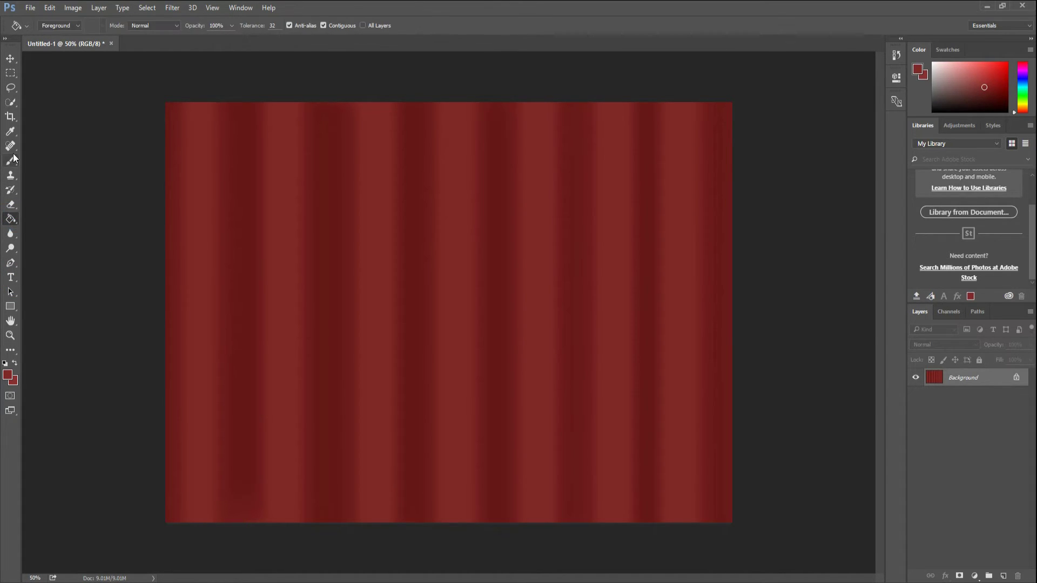
# Step: Sample the dark gap after the first fold and set the Brush tool's foreground color to the darker red #5e1414
pyautogui.click(11, 159)
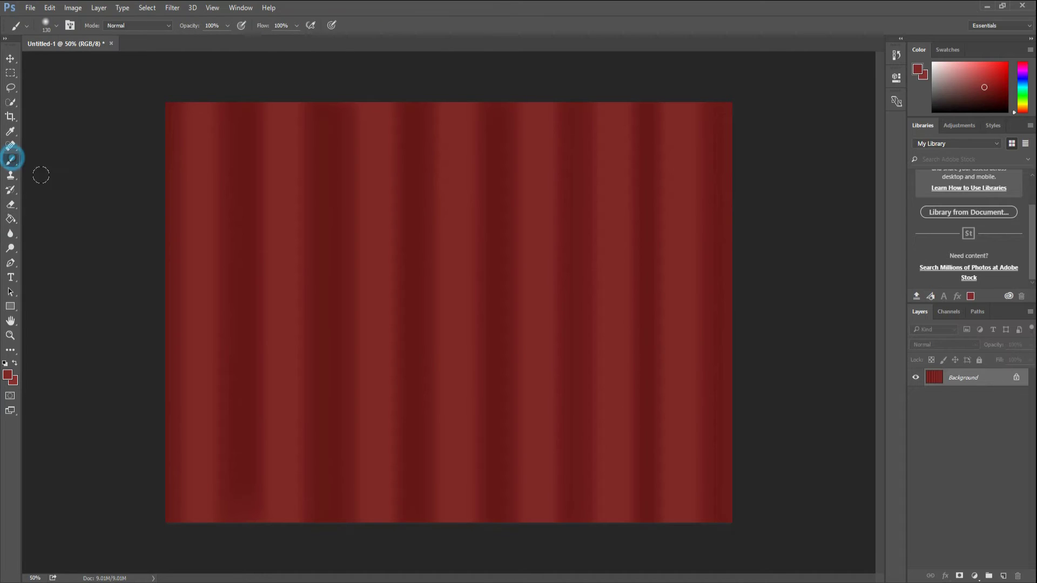
pyautogui.click(7, 375)
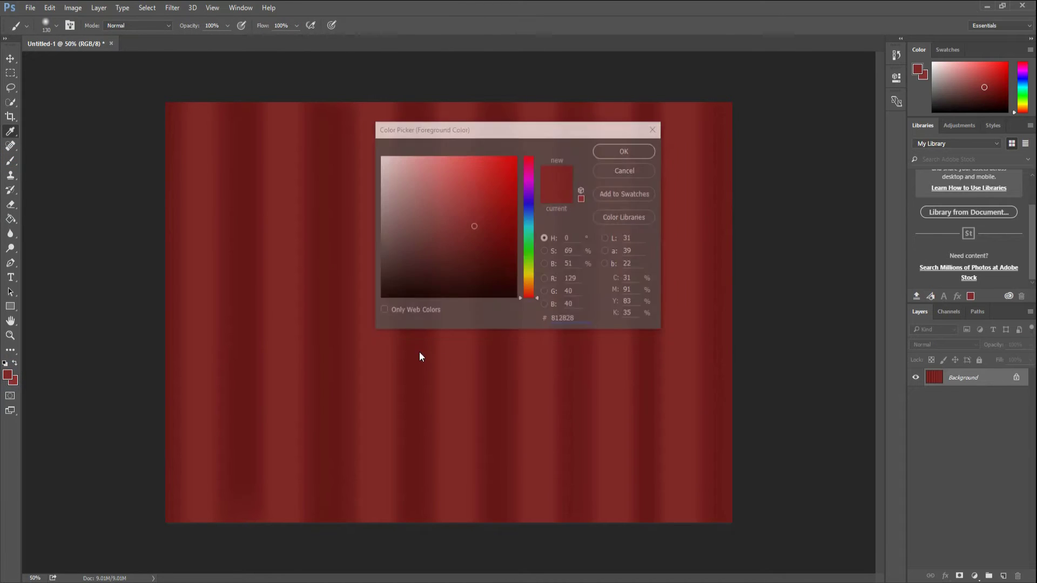
pyautogui.click(250, 261)
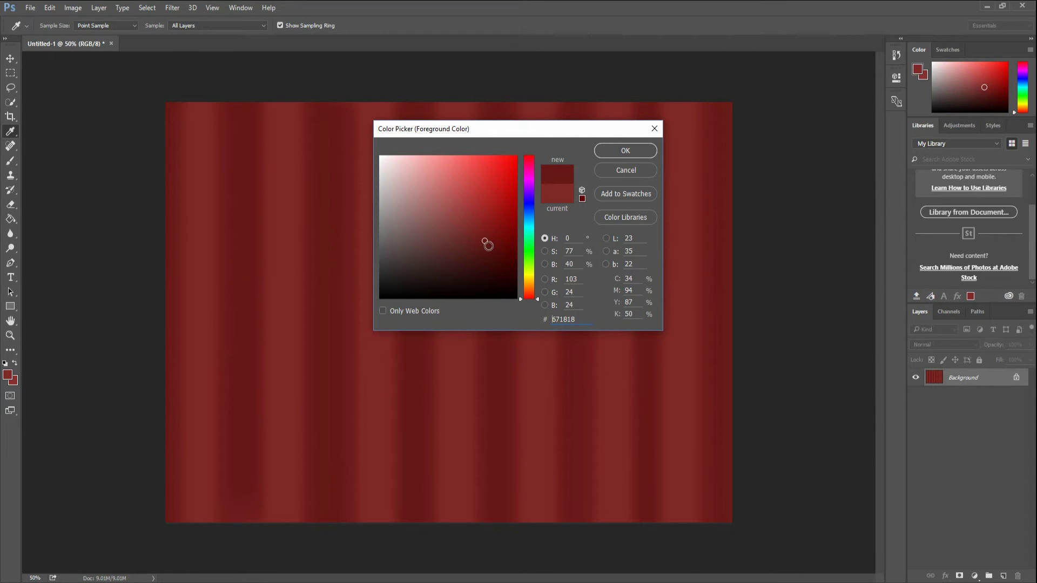
pyautogui.click(489, 246)
pyautogui.click(625, 152)
pyautogui.press('b')
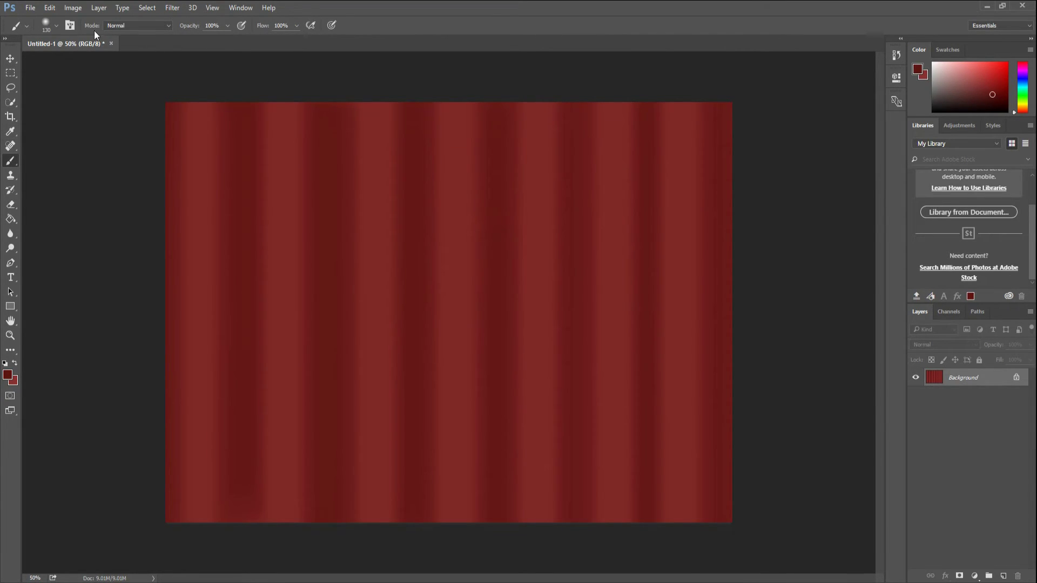
# Step: Set the brush size to 51 px and try a shadow stroke in the dark gap after the first fold
pyautogui.click(57, 28)
pyautogui.click(56, 28)
pyautogui.click(57, 28)
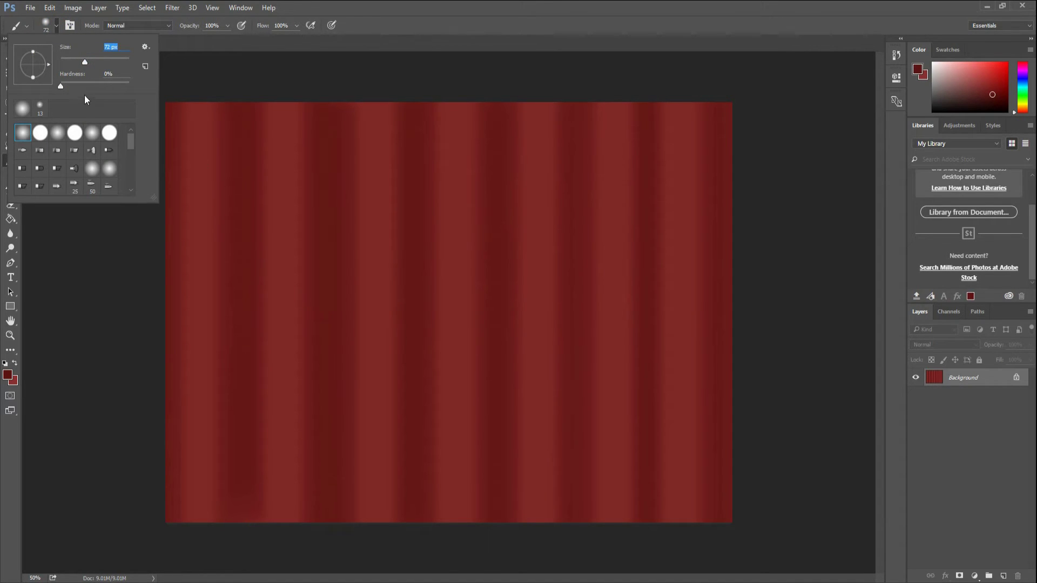
pyautogui.click(243, 196)
pyautogui.click(242, 221)
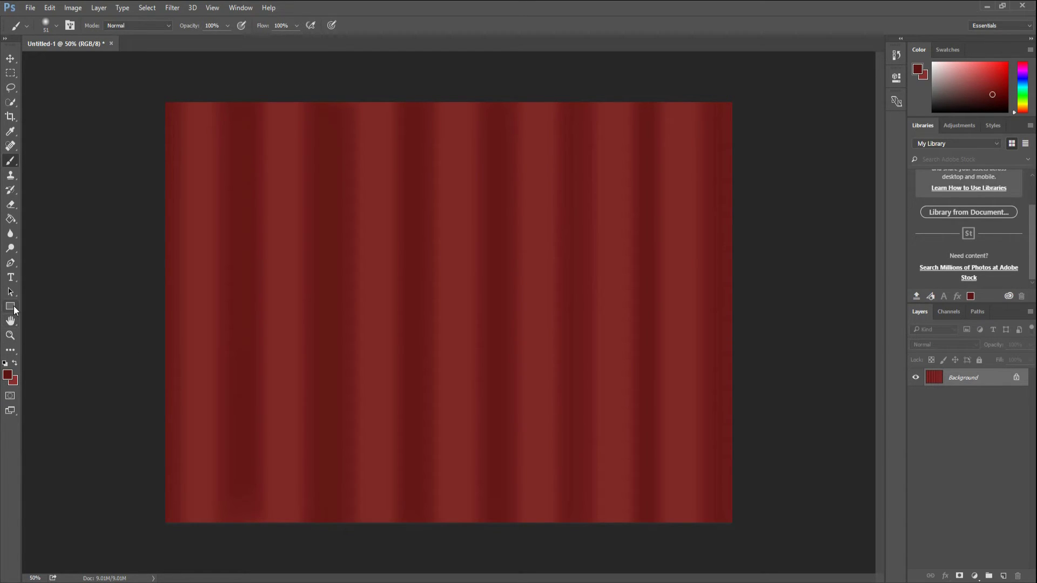
# Step: Set the foreground color to #621616 sampled from the first dark gap and paint thin vertical shadow lines between the folds
pyautogui.click(8, 376)
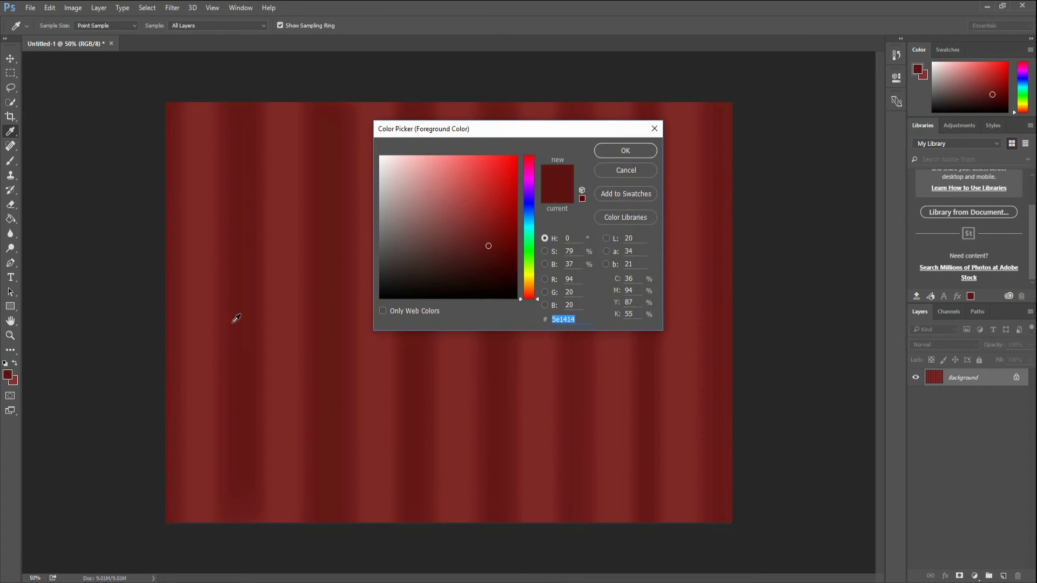
pyautogui.click(244, 311)
pyautogui.click(621, 151)
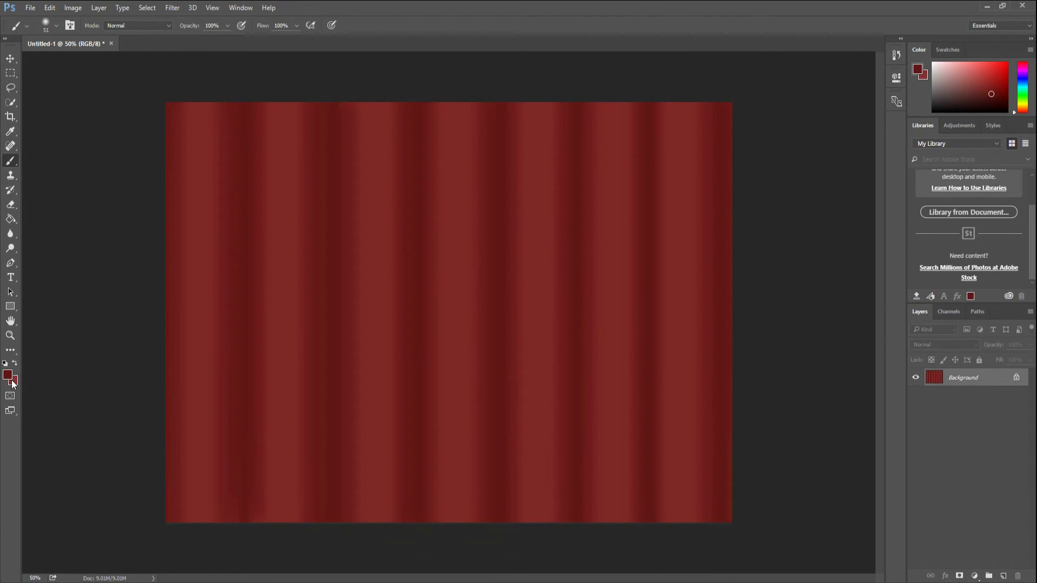
# Step: Pick a slightly darker red as the foreground color and reduce the soft brush size to 39 px
pyautogui.click(10, 377)
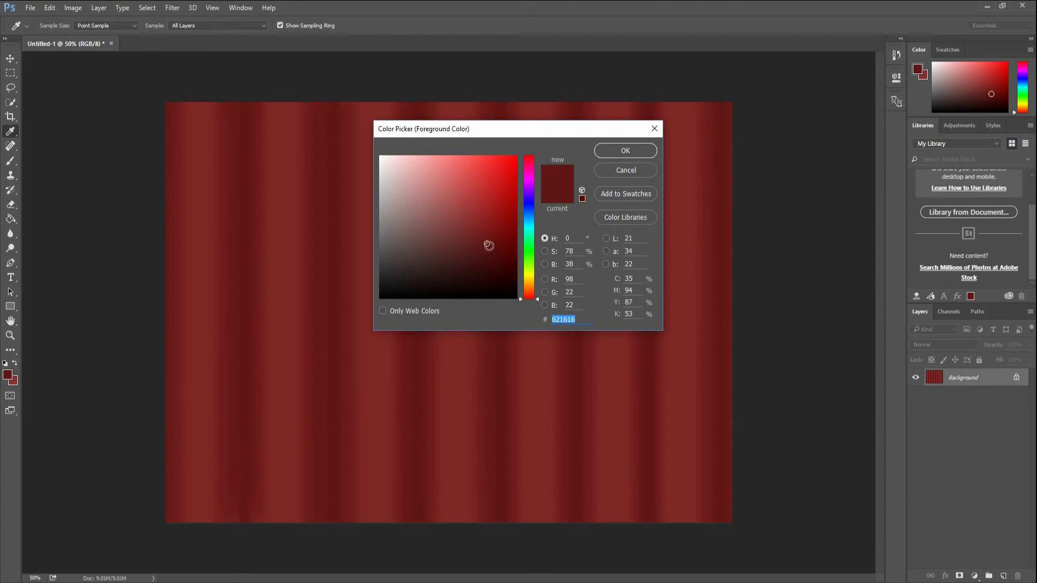
pyautogui.click(626, 150)
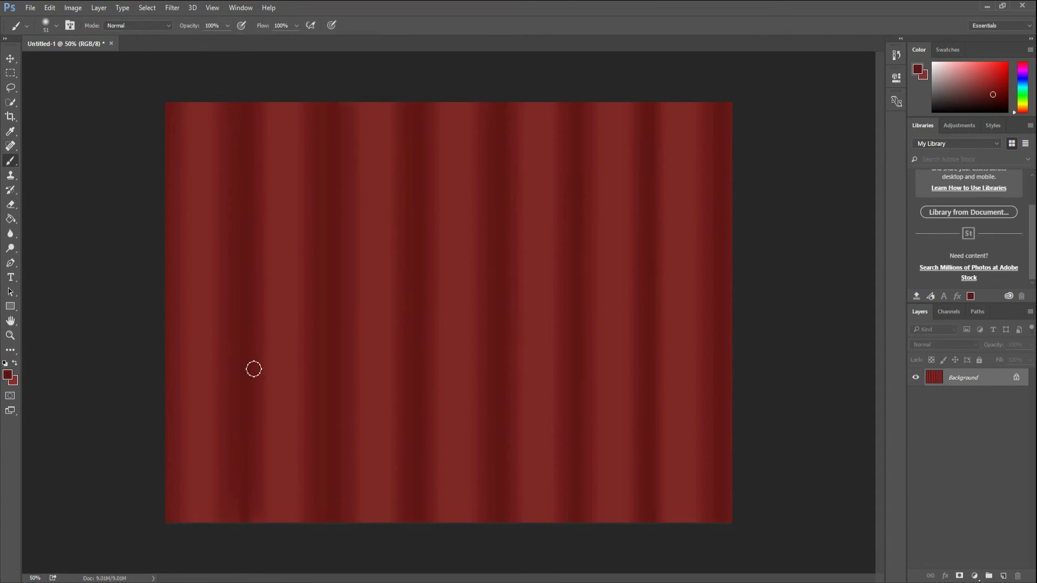
pyautogui.click(56, 25)
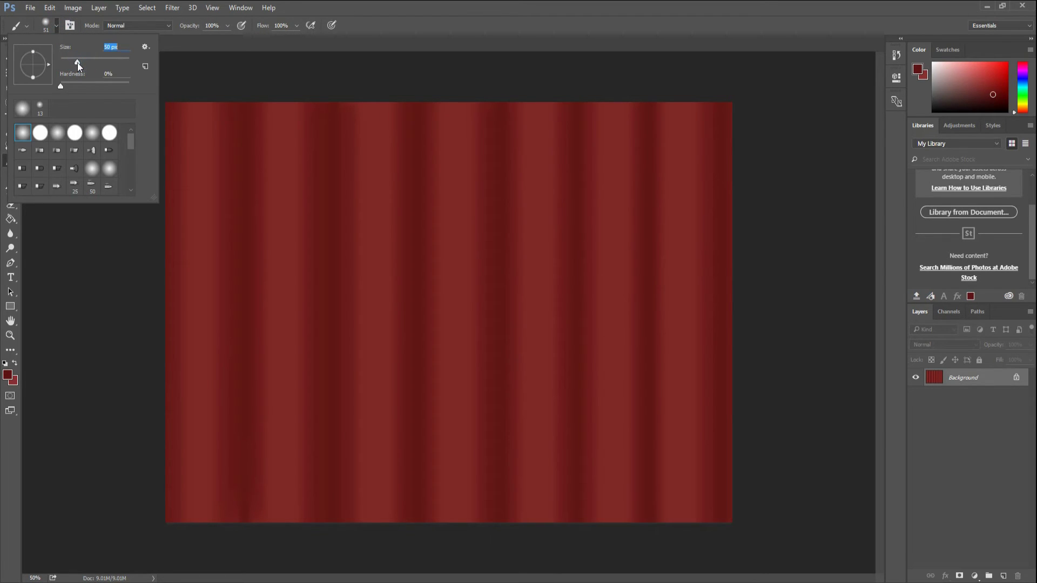
pyautogui.moveTo(77, 64); pyautogui.dragTo(76, 63)
pyautogui.moveTo(77, 63); pyautogui.dragTo(75, 64)
# Step: Paint narrow, darker vertical lines down the center of each shadow gap and along the canvas's right edge
pyautogui.click(249, 123)
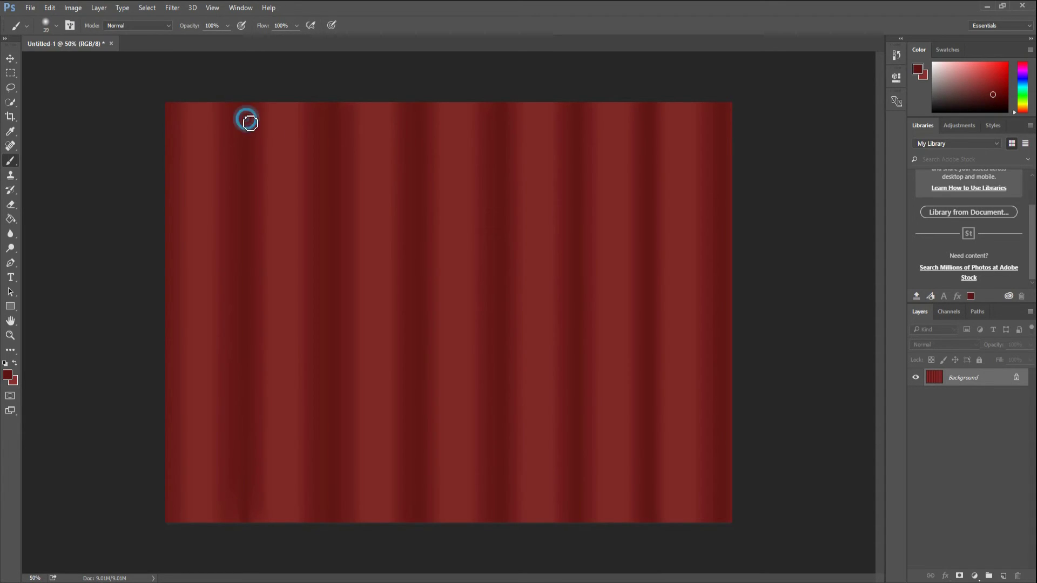
pyautogui.click(248, 93)
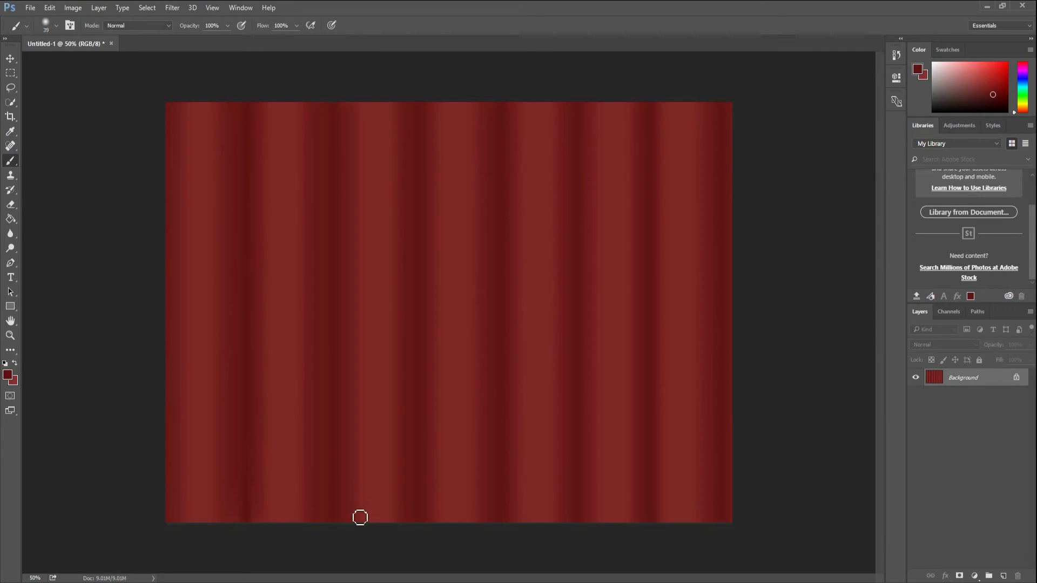
pyautogui.click(329, 530)
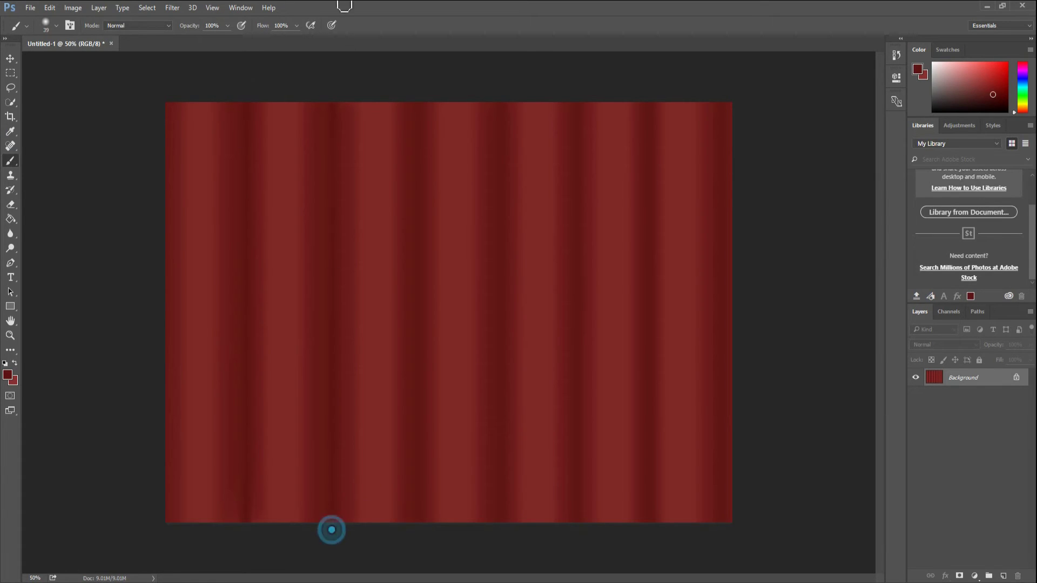
pyautogui.click(419, 538)
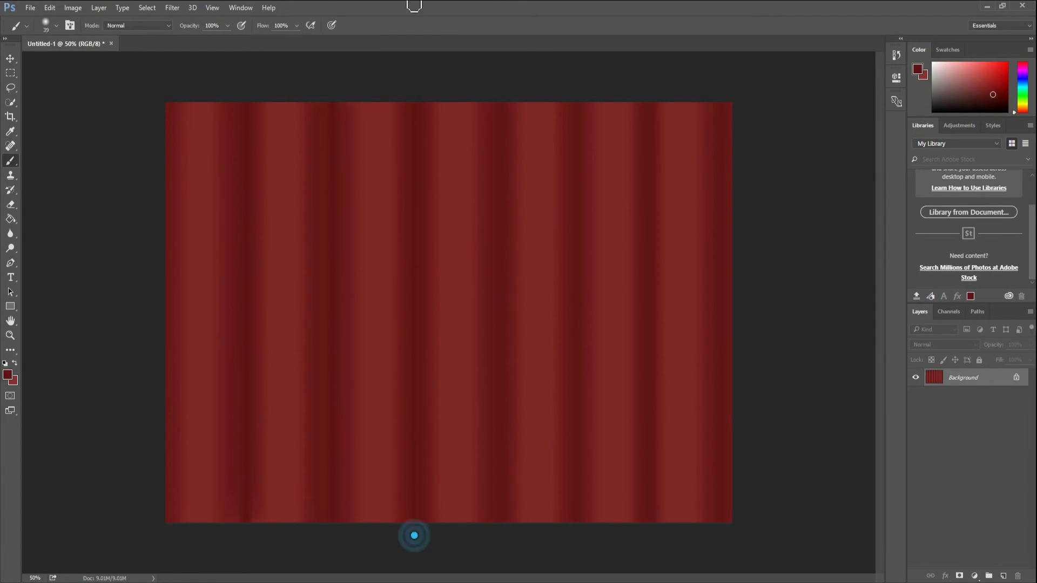
pyautogui.click(502, 529)
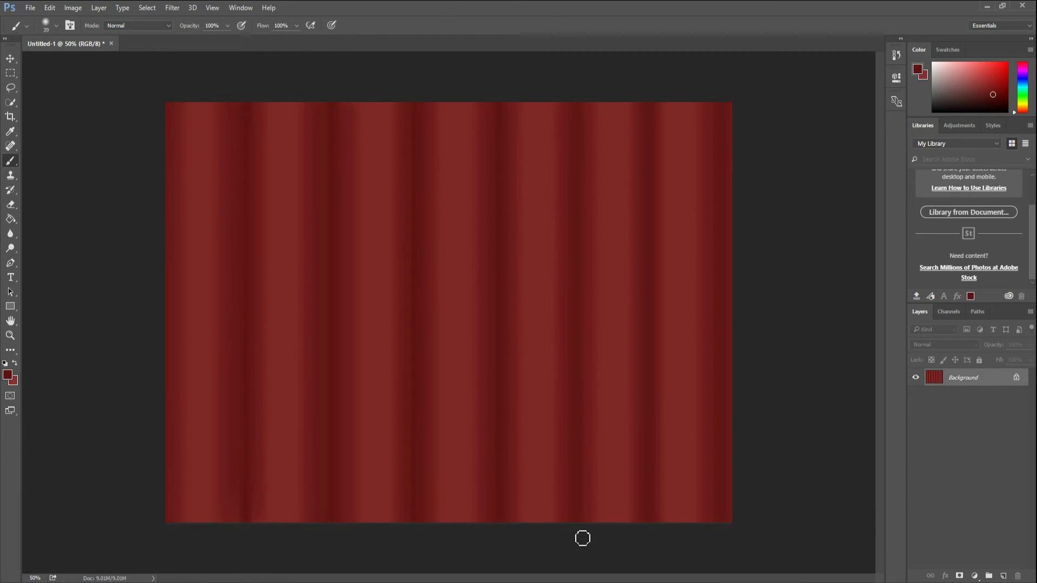
pyautogui.click(576, 503)
pyautogui.click(649, 532)
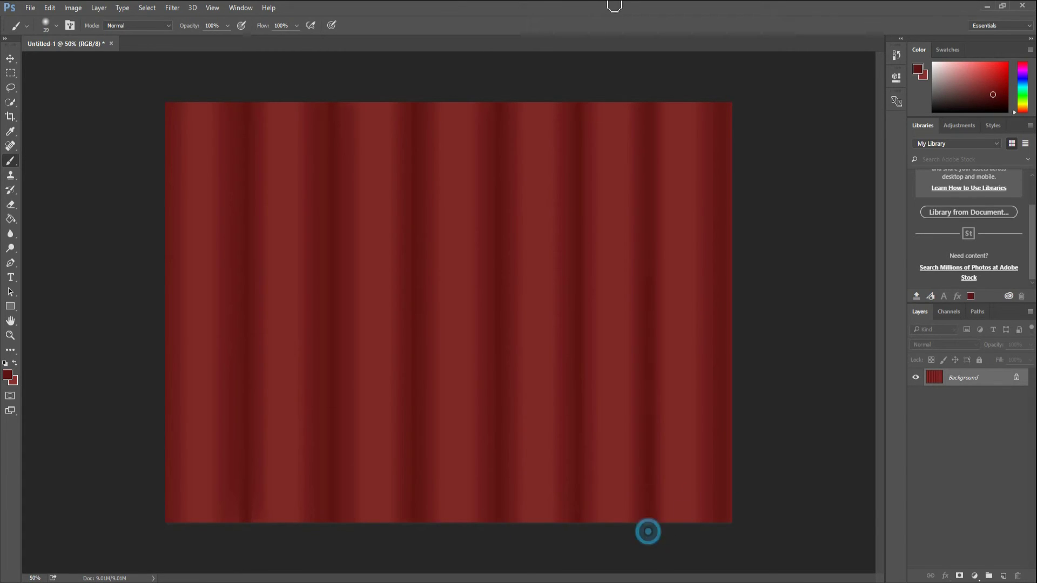
pyautogui.click(721, 534)
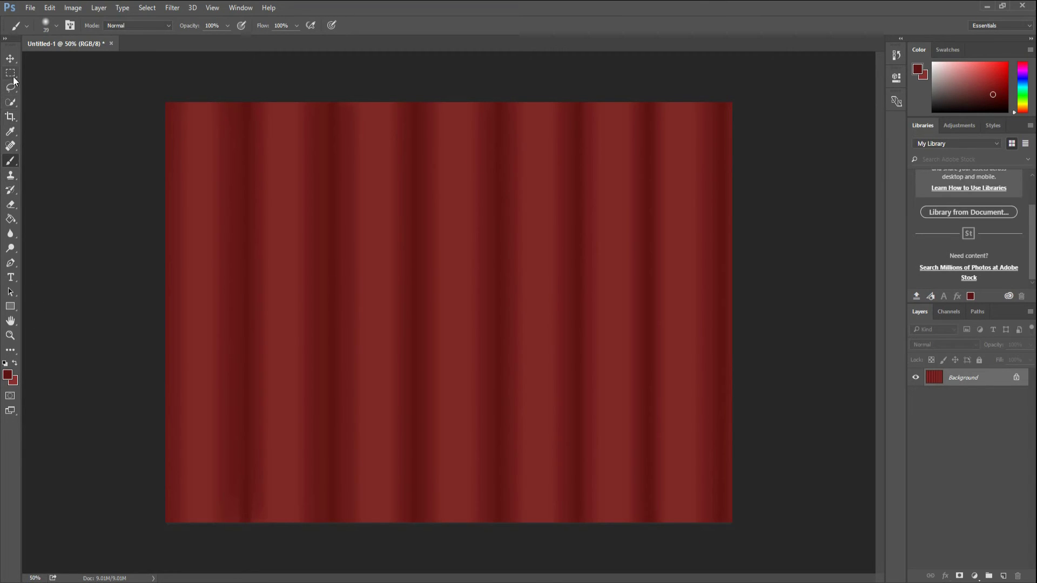
pyautogui.click(10, 175)
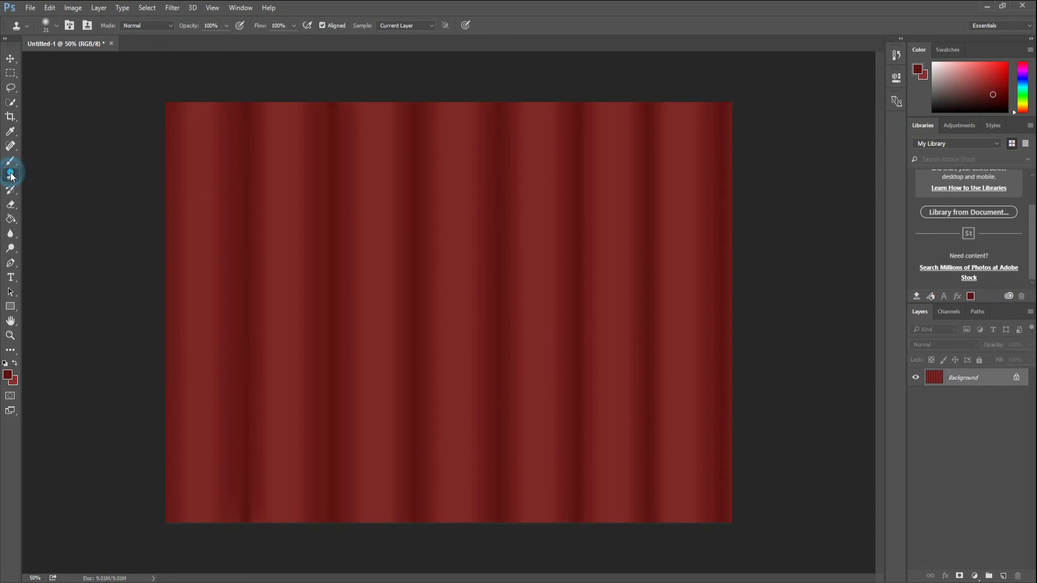
pyautogui.click(11, 190)
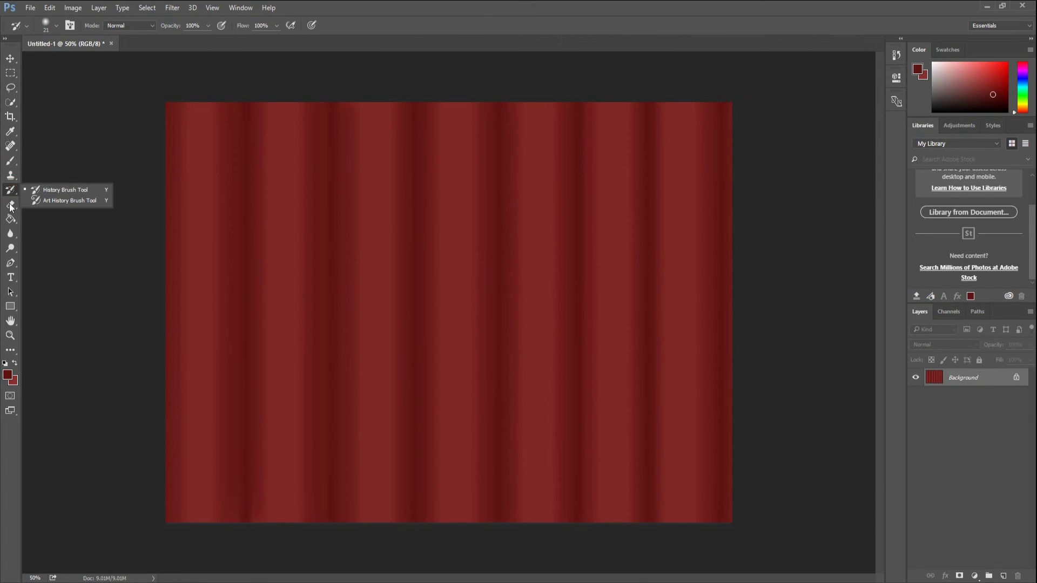
pyautogui.click(11, 205)
pyautogui.click(11, 219)
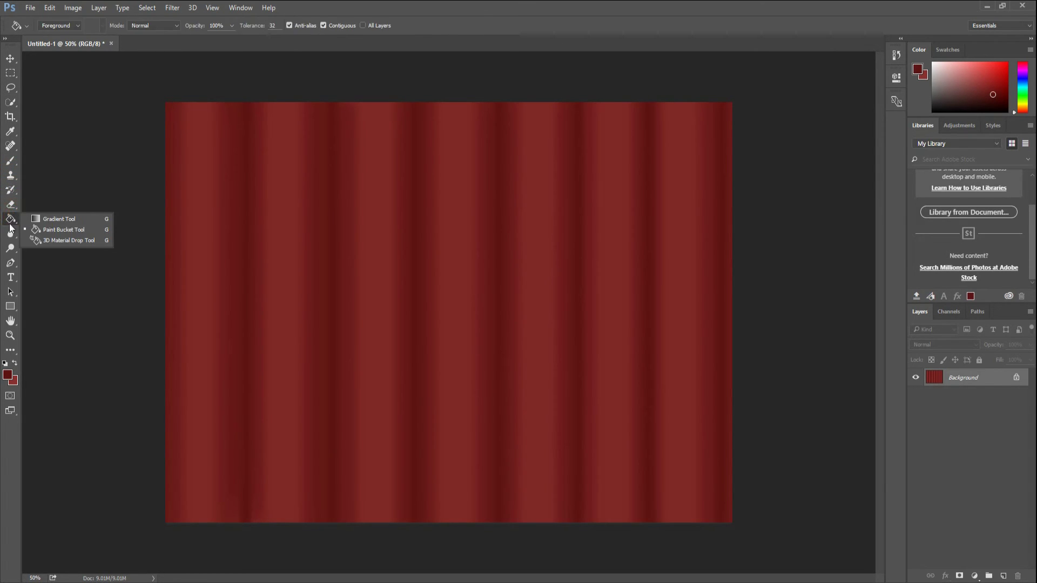
# Step: Choose the Blur tool with a 73 px soft round brush at 0% hardness
pyautogui.click(10, 234)
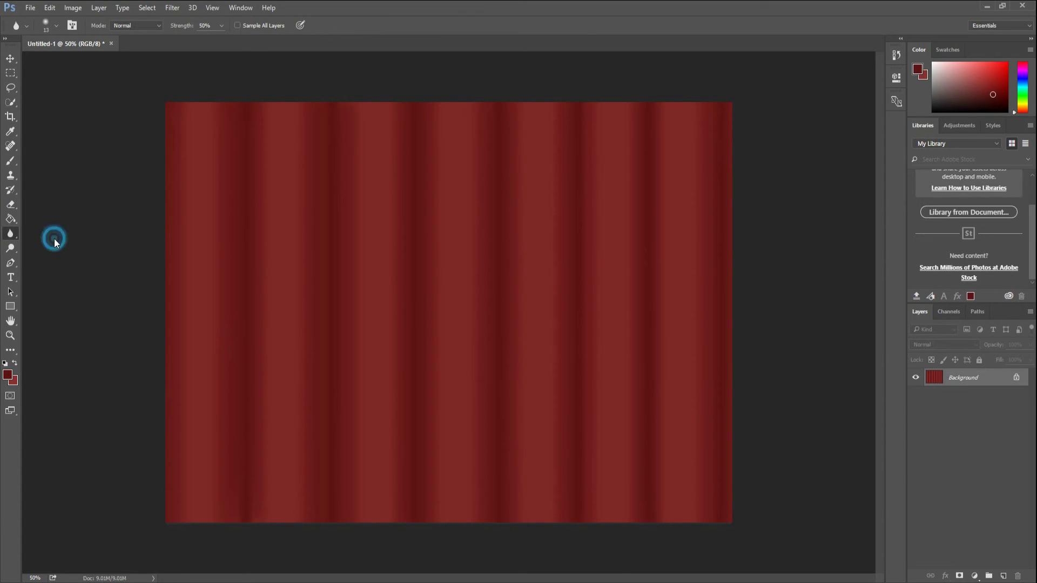
pyautogui.click(47, 24)
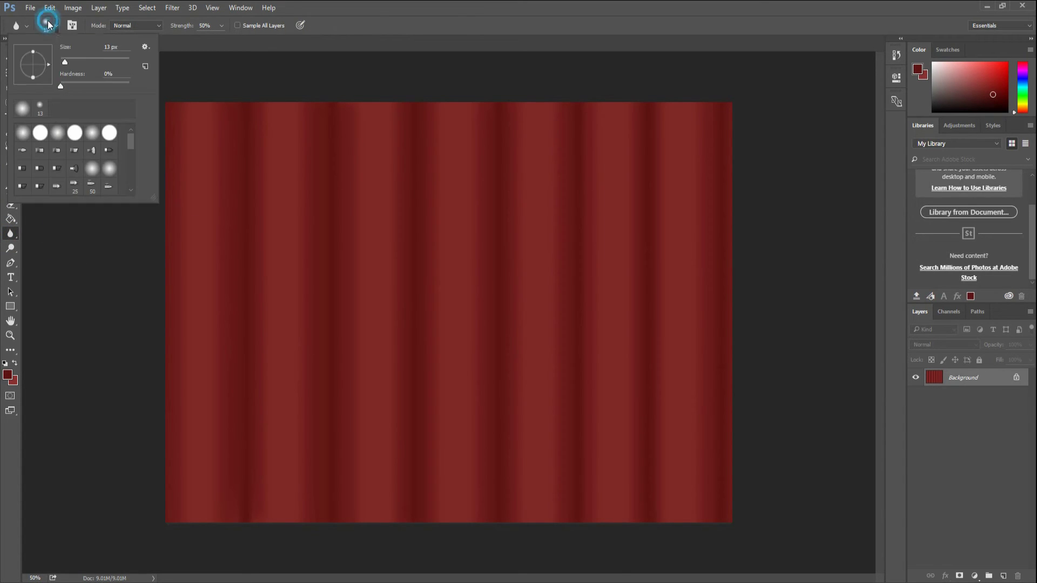
pyautogui.click(60, 139)
pyautogui.click(22, 134)
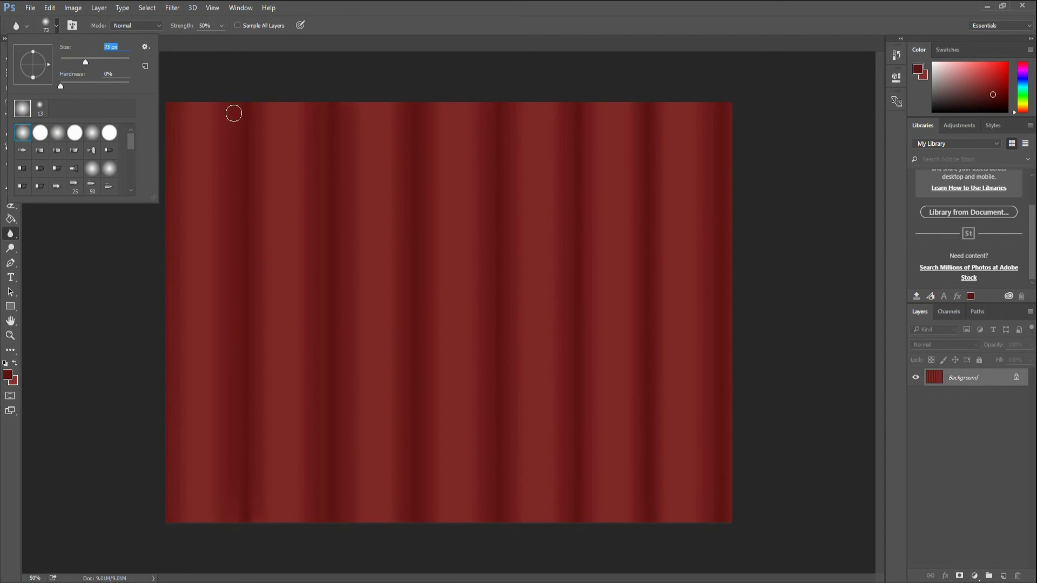
# Step: Blur the first dark gap from top to bottom, going over its uneven lower end again
pyautogui.moveTo(240, 105)
pyautogui.mouseDown()
pyautogui.moveTo(245, 219)
pyautogui.moveTo(252, 99)
pyautogui.moveTo(252, 177)
pyautogui.mouseUp()
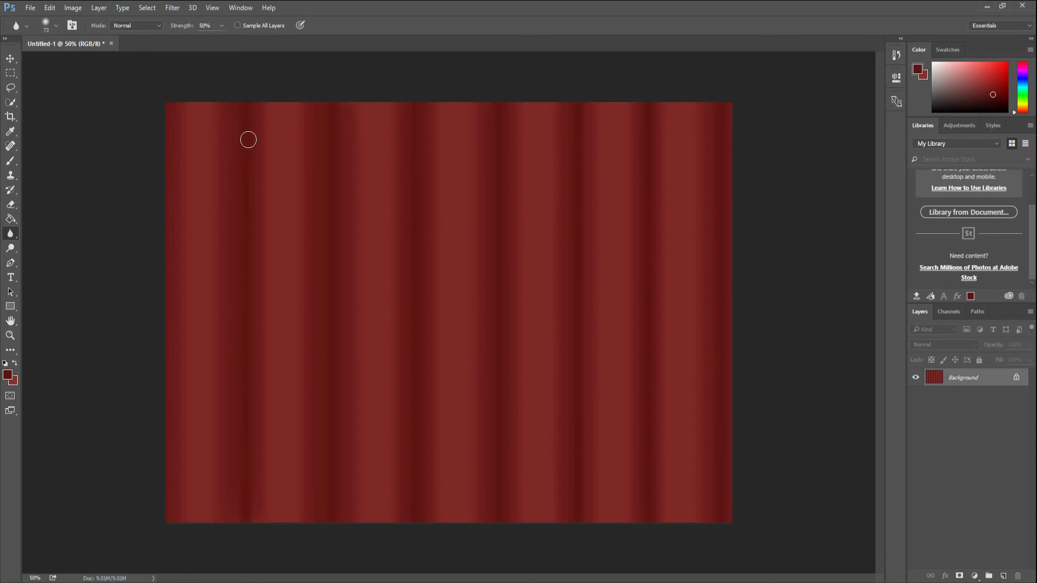
pyautogui.moveTo(246, 218); pyautogui.dragTo(248, 480)
pyautogui.moveTo(248, 290); pyautogui.dragTo(245, 519)
pyautogui.moveTo(241, 484); pyautogui.dragTo(241, 519)
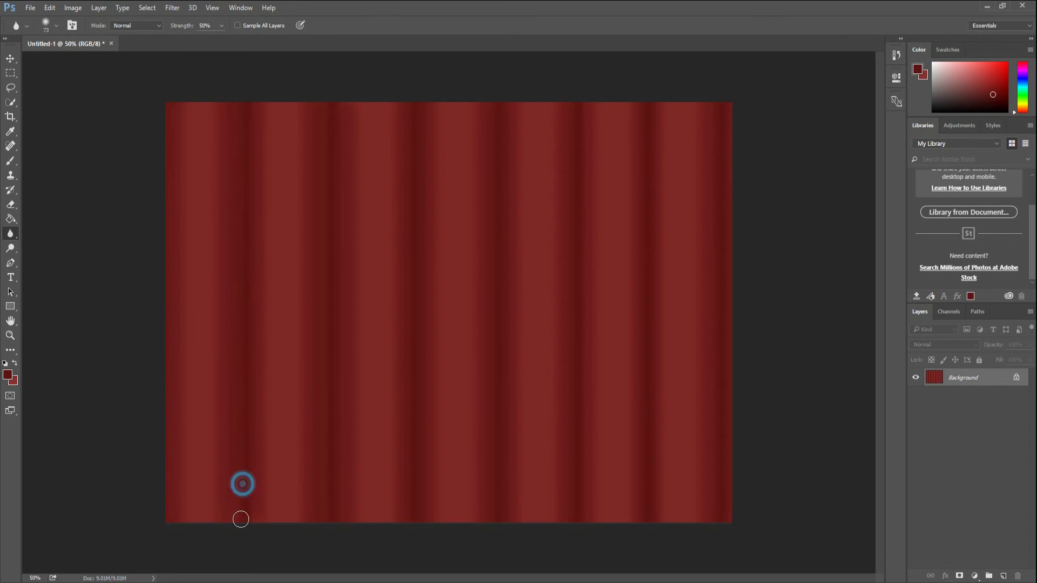
pyautogui.moveTo(248, 463)
pyautogui.mouseDown()
pyautogui.moveTo(241, 545)
pyautogui.moveTo(244, 464)
pyautogui.moveTo(265, 472)
pyautogui.moveTo(258, 498)
pyautogui.mouseUp()
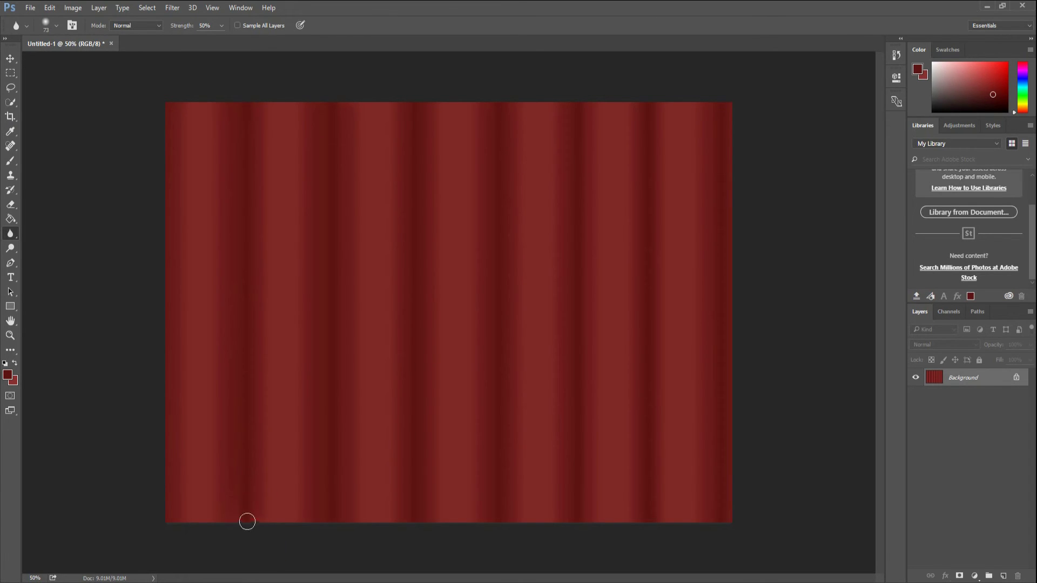
pyautogui.moveTo(247, 433)
pyautogui.mouseDown()
pyautogui.moveTo(245, 258)
pyautogui.moveTo(222, 370)
pyautogui.mouseUp()
# Step: Blur the shading along the canvas's left edge and both sides of the second fold
pyautogui.moveTo(180, 515); pyautogui.dragTo(188, 116)
pyautogui.moveTo(263, 217)
pyautogui.mouseDown()
pyautogui.moveTo(251, 173)
pyautogui.moveTo(240, 280)
pyautogui.moveTo(235, 160)
pyautogui.moveTo(246, 486)
pyautogui.mouseUp()
pyautogui.moveTo(244, 459)
pyautogui.mouseDown()
pyautogui.moveTo(246, 553)
pyautogui.moveTo(245, 501)
pyautogui.moveTo(236, 504)
pyautogui.moveTo(275, 365)
pyautogui.moveTo(310, 104)
pyautogui.mouseUp()
pyautogui.moveTo(310, 103)
pyautogui.mouseDown()
pyautogui.moveTo(302, 301)
pyautogui.moveTo(324, 518)
pyautogui.moveTo(317, 361)
pyautogui.mouseUp()
pyautogui.moveTo(298, 118)
pyautogui.mouseDown()
pyautogui.moveTo(330, 277)
pyautogui.moveTo(309, 304)
pyautogui.mouseUp()
pyautogui.moveTo(264, 361); pyautogui.dragTo(254, 187)
# Step: Blur the remaining dark gaps from the second one across to the canvas's right edge
pyautogui.moveTo(322, 521)
pyautogui.mouseDown()
pyautogui.moveTo(322, 434)
pyautogui.moveTo(320, 572)
pyautogui.moveTo(331, 443)
pyautogui.moveTo(337, 519)
pyautogui.moveTo(332, 169)
pyautogui.moveTo(359, 206)
pyautogui.moveTo(354, 98)
pyautogui.mouseUp()
pyautogui.moveTo(352, 380); pyautogui.dragTo(363, 445)
pyautogui.moveTo(359, 498)
pyautogui.mouseDown()
pyautogui.moveTo(360, 378)
pyautogui.moveTo(354, 441)
pyautogui.moveTo(354, 390)
pyautogui.moveTo(351, 430)
pyautogui.mouseUp()
pyautogui.moveTo(428, 424)
pyautogui.mouseDown()
pyautogui.moveTo(420, 124)
pyautogui.moveTo(416, 148)
pyautogui.mouseUp()
pyautogui.moveTo(499, 456); pyautogui.dragTo(495, 356)
pyautogui.moveTo(606, 526)
pyautogui.mouseDown()
pyautogui.moveTo(567, 174)
pyautogui.moveTo(572, 297)
pyautogui.moveTo(586, 292)
pyautogui.moveTo(580, 501)
pyautogui.moveTo(568, 513)
pyautogui.mouseUp()
pyautogui.moveTo(653, 495)
pyautogui.mouseDown()
pyautogui.moveTo(638, 270)
pyautogui.moveTo(644, 130)
pyautogui.mouseUp()
pyautogui.moveTo(717, 270)
pyautogui.mouseDown()
pyautogui.moveTo(723, 157)
pyautogui.moveTo(735, 532)
pyautogui.mouseUp()
# Step: Check the document's dimensions and resolution in the Image Size settings, leaving them as they are
pyautogui.click(30, 8)
pyautogui.click(30, 8)
pyautogui.click(31, 7)
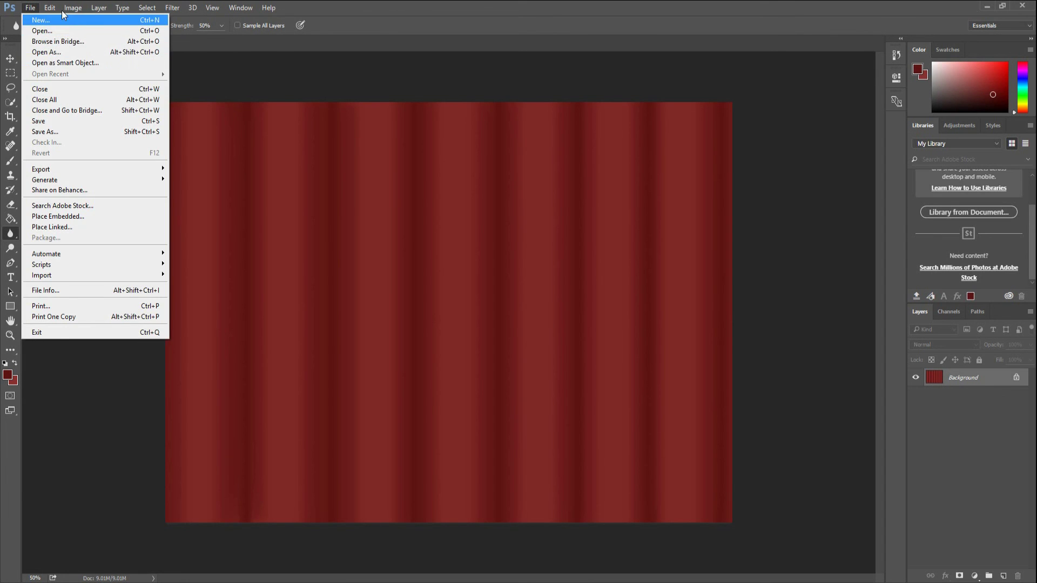
pyautogui.click(73, 8)
pyautogui.click(81, 88)
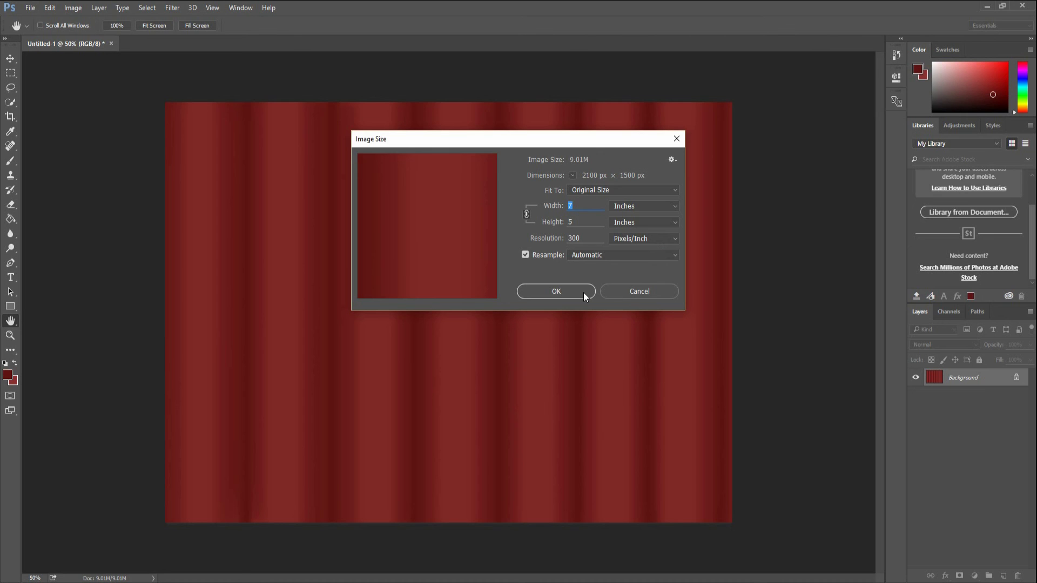
pyautogui.click(624, 293)
pyautogui.press('r')
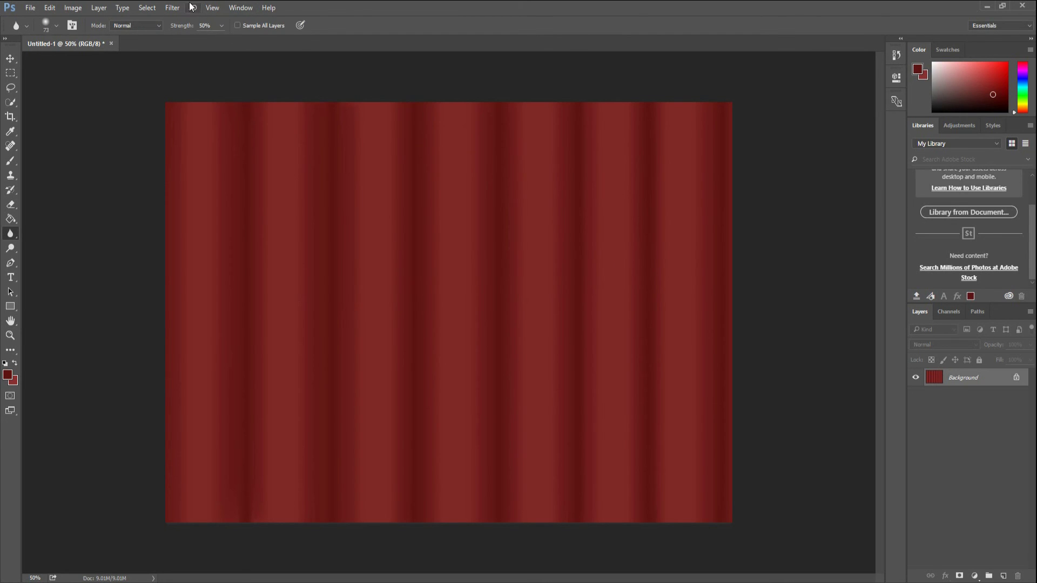
pyautogui.click(192, 8)
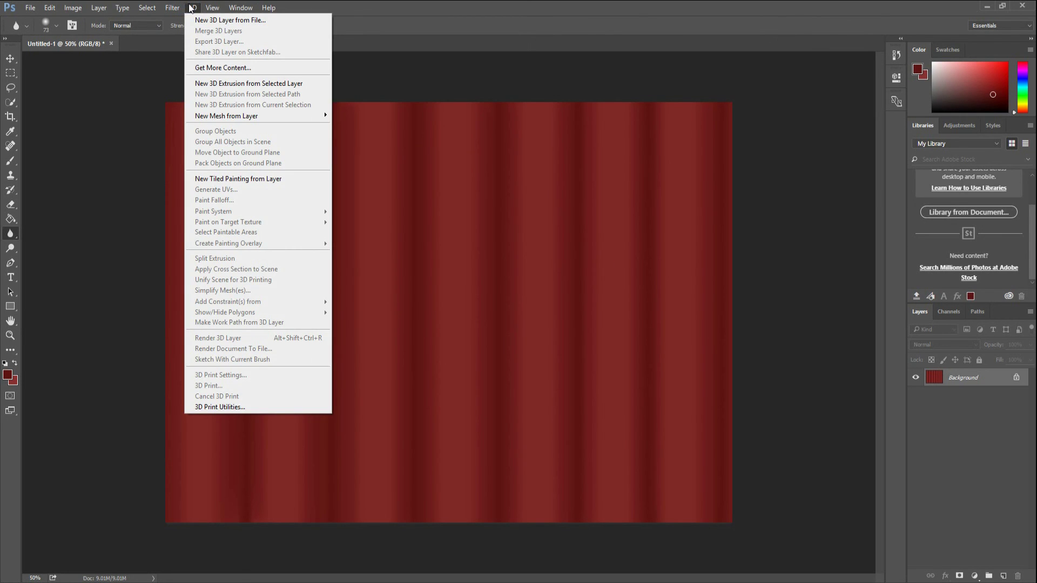
pyautogui.click(191, 8)
pyautogui.click(192, 7)
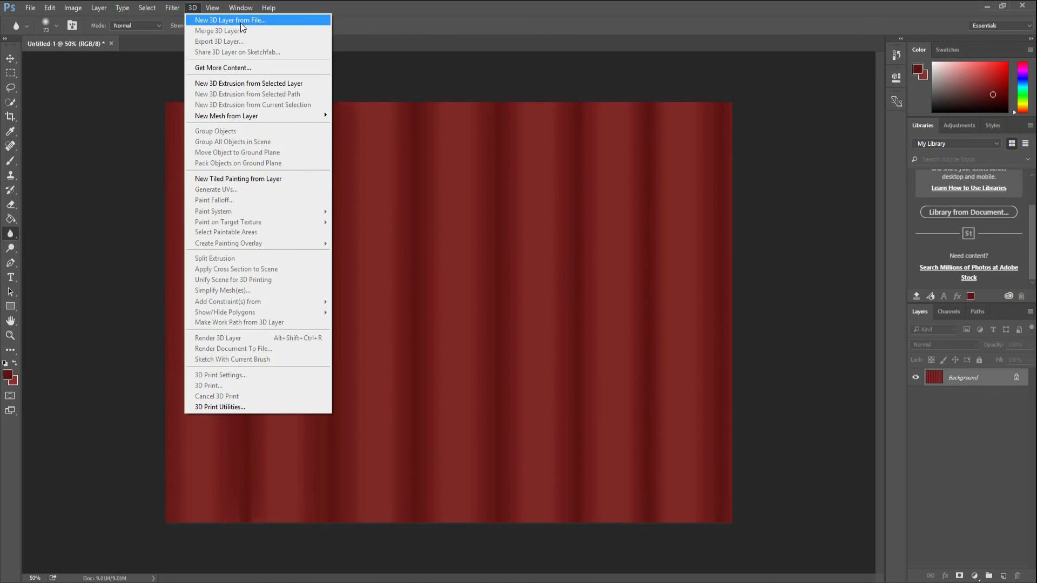
pyautogui.moveTo(152, 13)
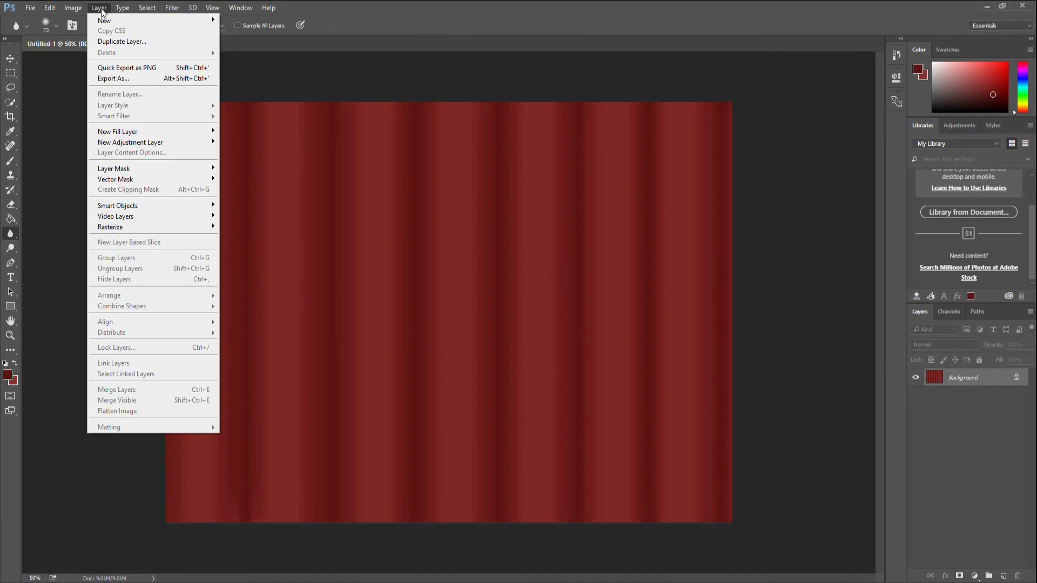
pyautogui.moveTo(74, 8)
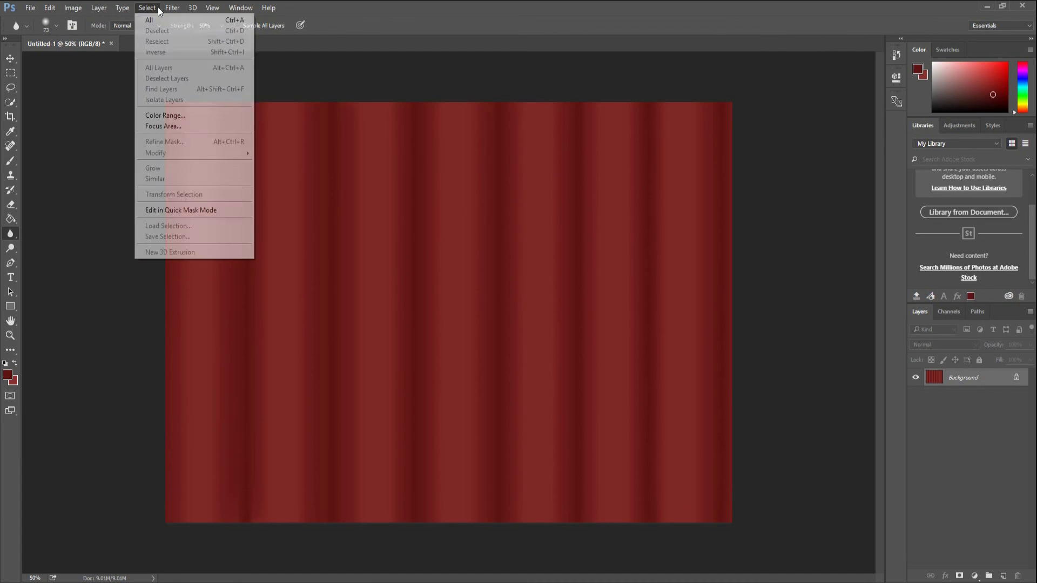
pyautogui.click(211, 8)
pyautogui.click(211, 9)
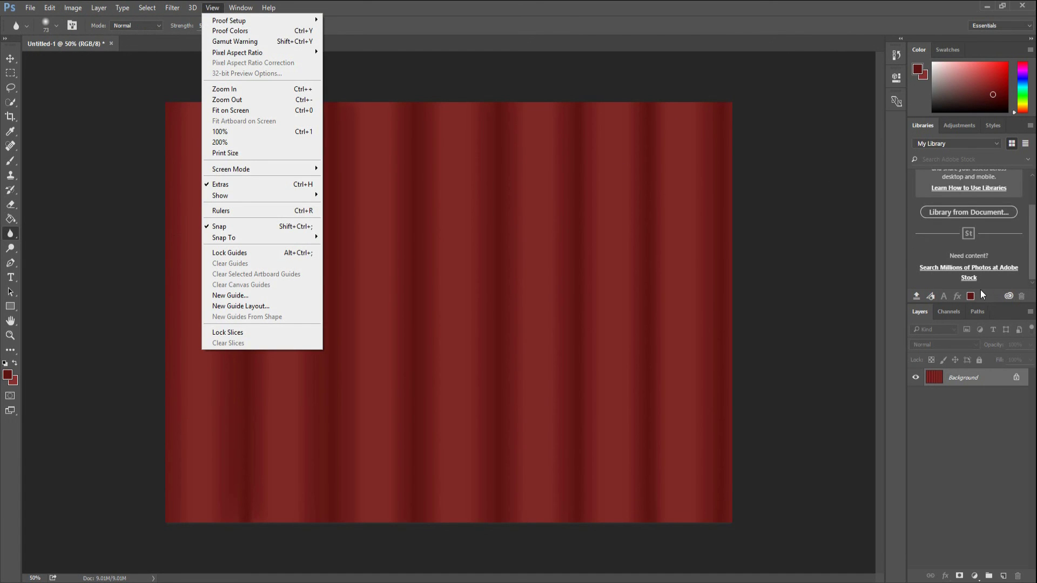
pyautogui.click(755, 258)
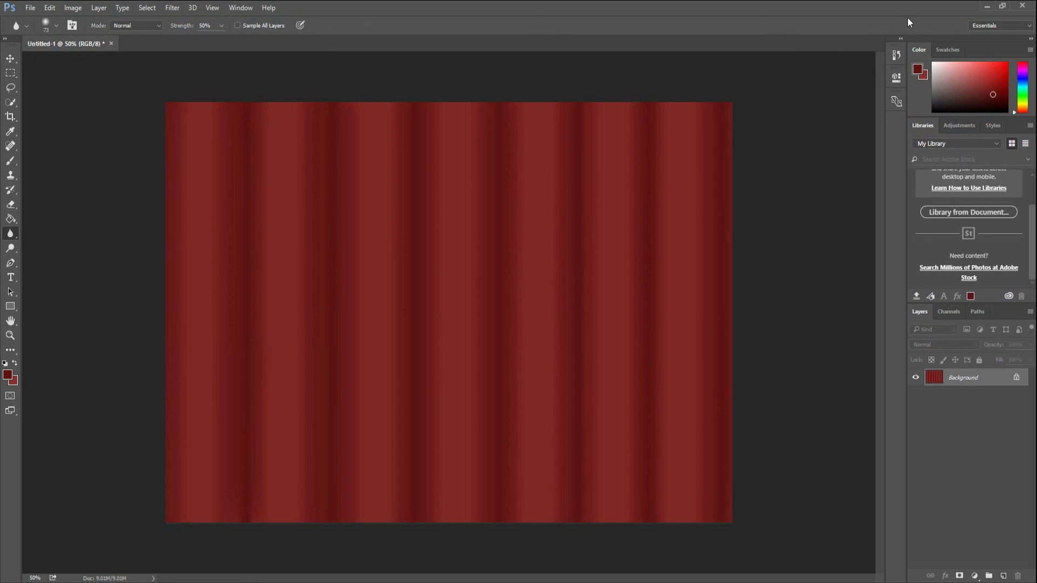
# Step: Try the Graphic and Web workspace and switch back to Essentials
pyautogui.click(981, 26)
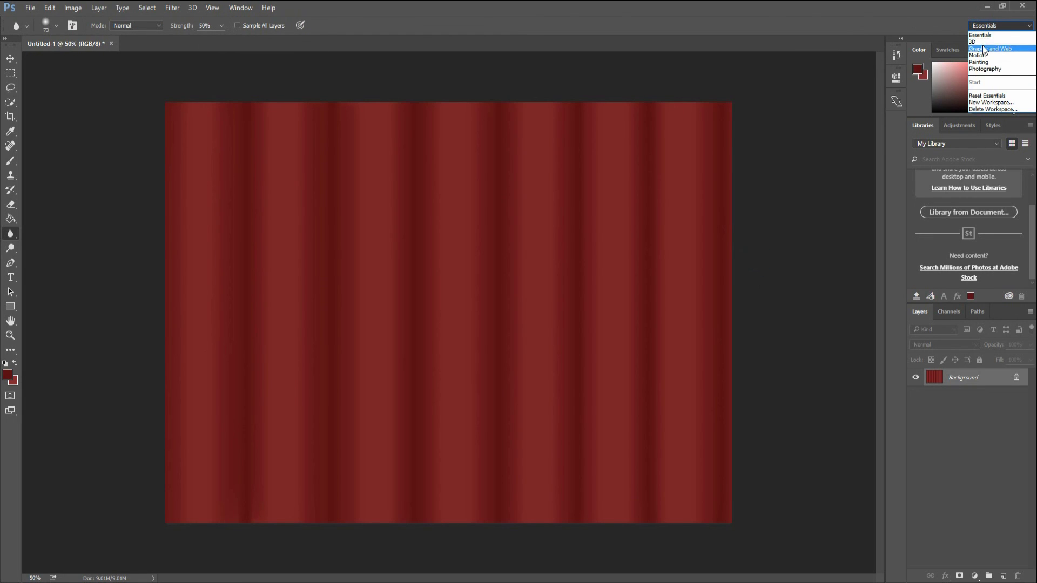
pyautogui.click(984, 49)
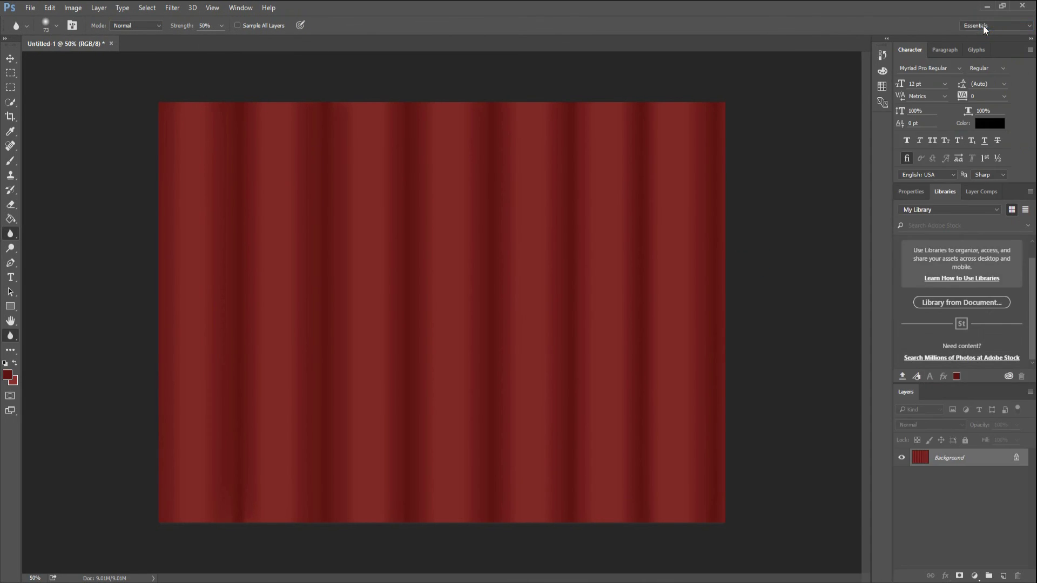
pyautogui.click(983, 25)
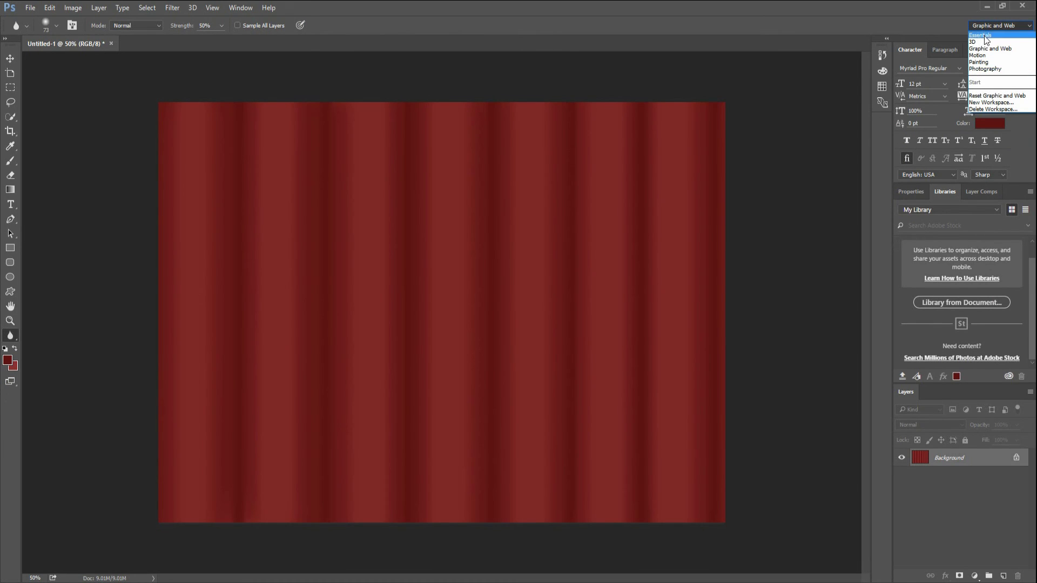
pyautogui.click(983, 35)
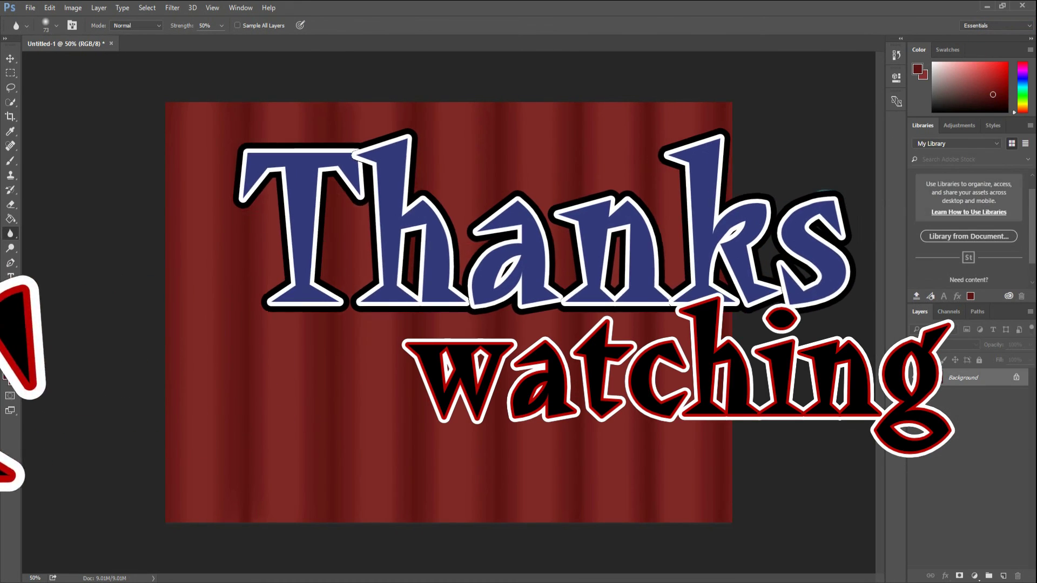